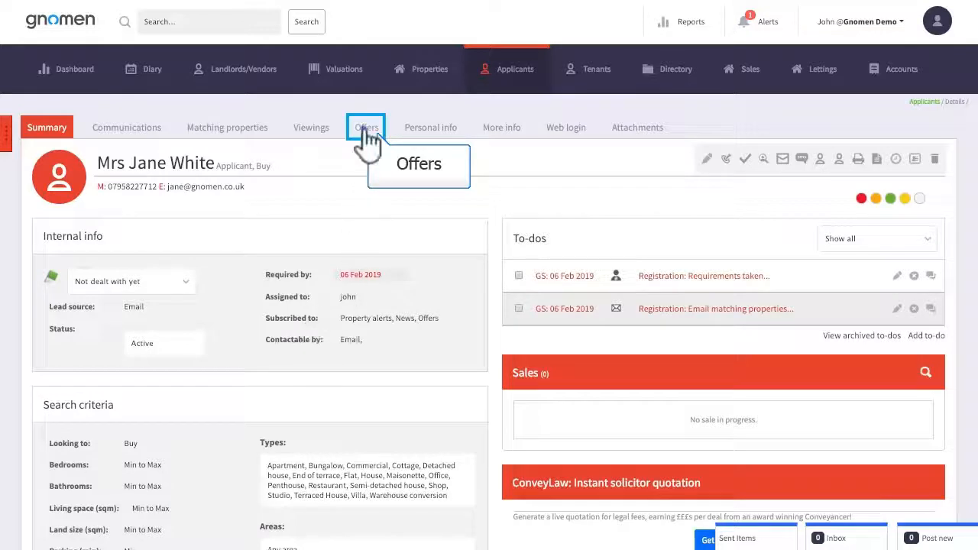
Create a sale from the applicant's accepted £100,000 offer and save it with the prefilled details
{"action": "left_click", "coordinate": [366, 128]}
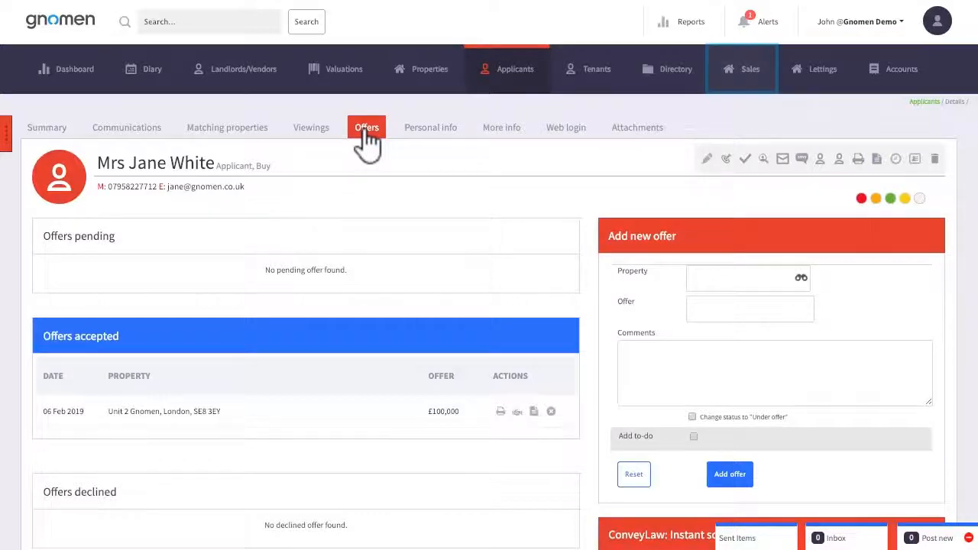
{"action": "left_click", "coordinate": [745, 82]}
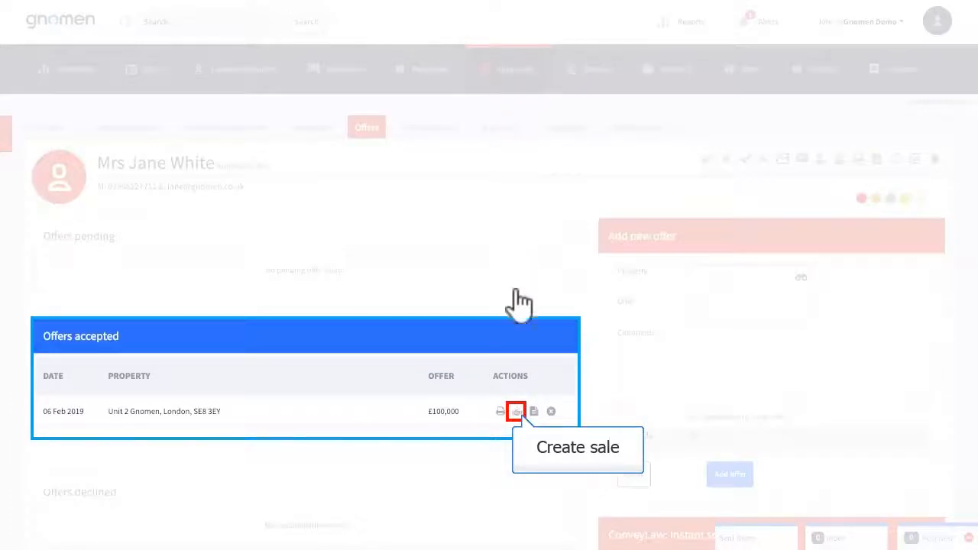
{"action": "left_click", "coordinate": [517, 412]}
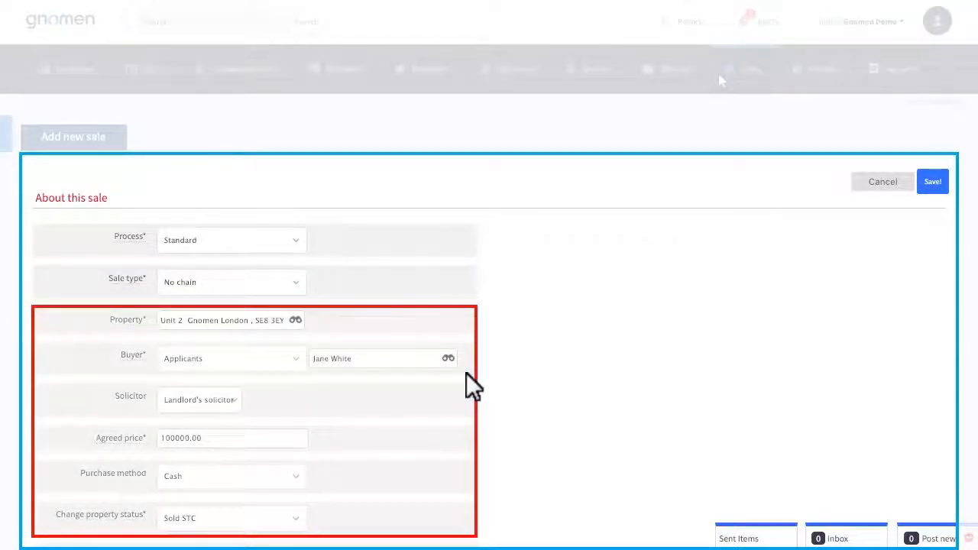
{"action": "scroll", "coordinate": [464, 374], "scroll_direction": "down", "scroll_amount": 2}
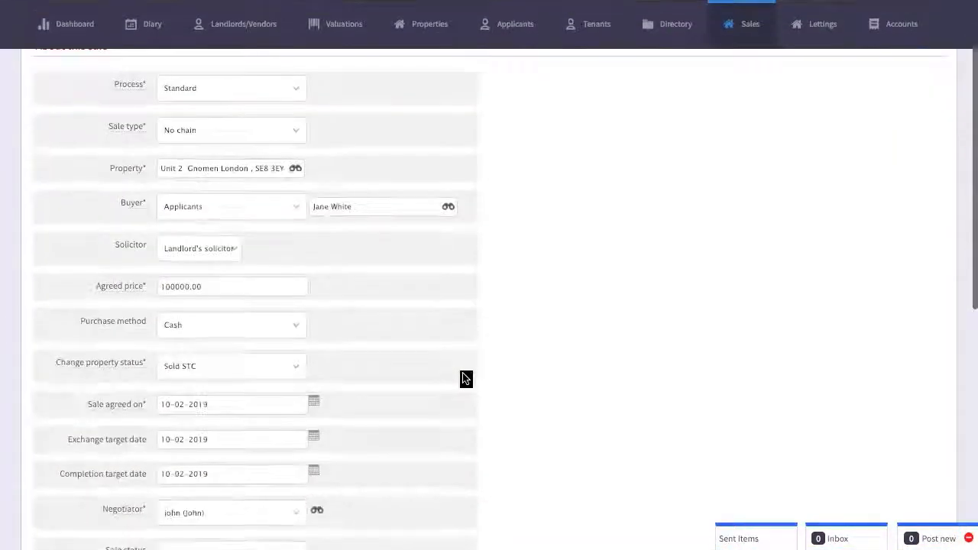
{"action": "scroll", "coordinate": [466, 378], "scroll_direction": "down", "scroll_amount": 3}
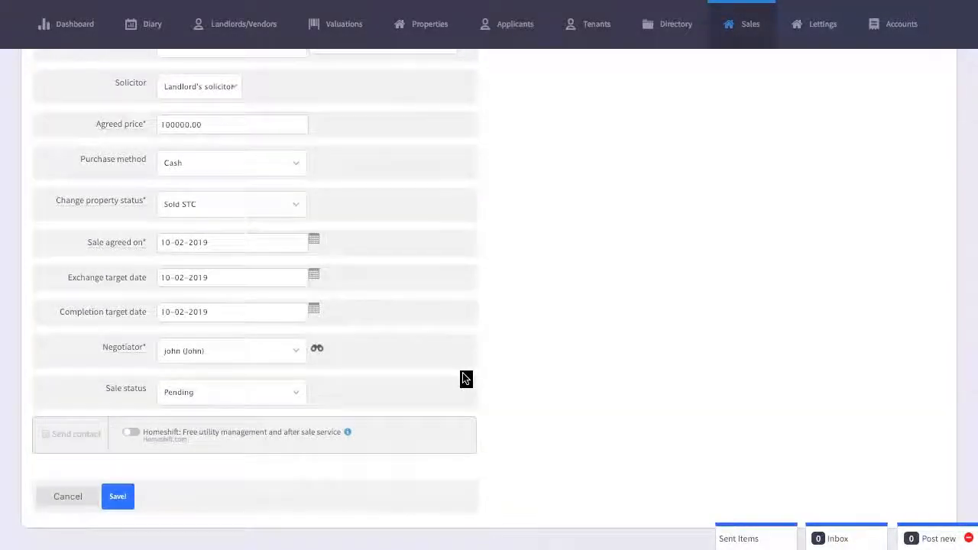
{"action": "left_click", "coordinate": [116, 501]}
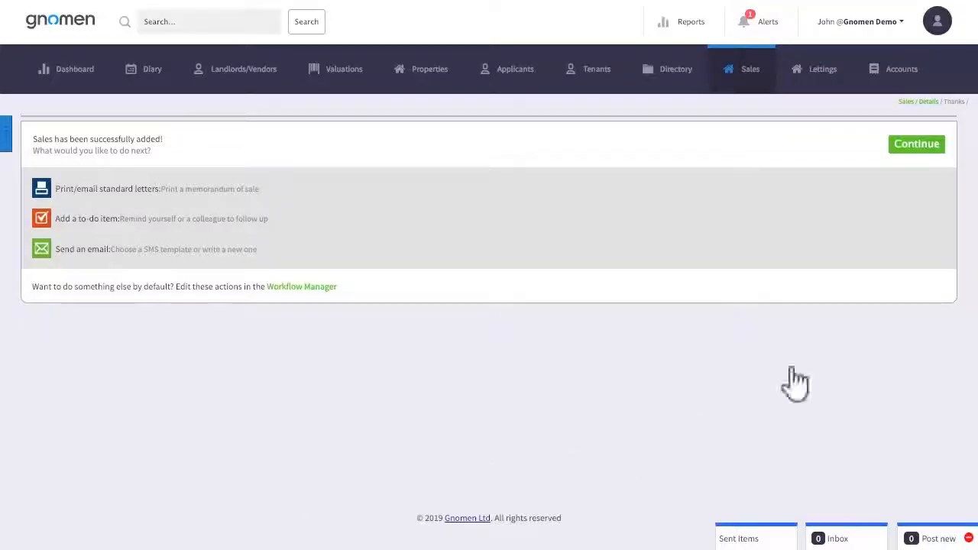
Assign Paynes and Co Partnership from the directory as the vendor's solicitor and save the vendor record
{"action": "left_click", "coordinate": [918, 145]}
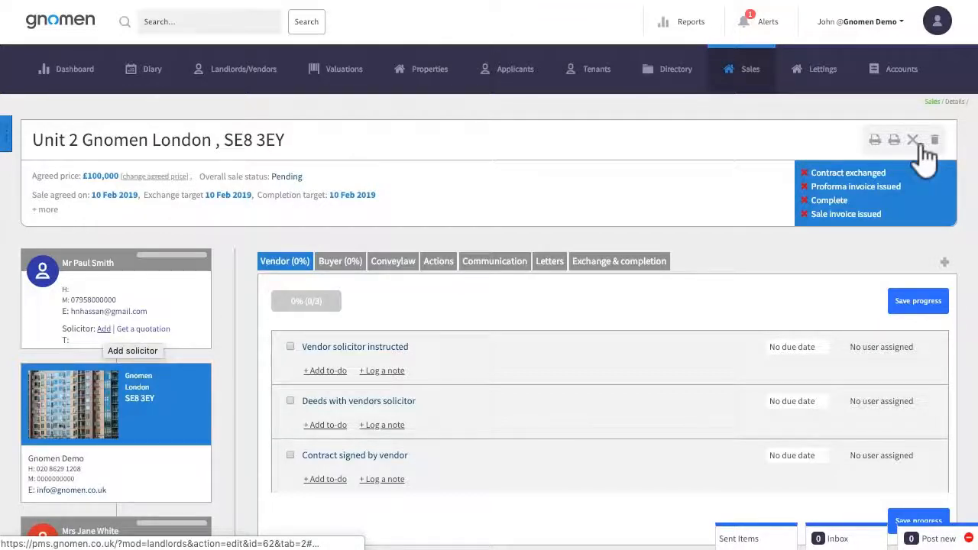
{"action": "left_click", "coordinate": [103, 330]}
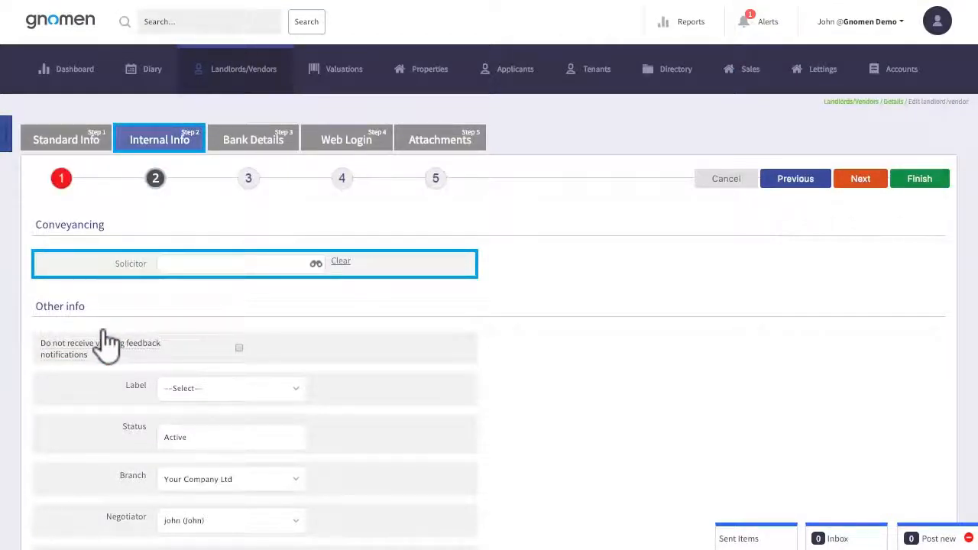
{"action": "left_click", "coordinate": [229, 266]}
{"action": "left_click", "coordinate": [368, 313]}
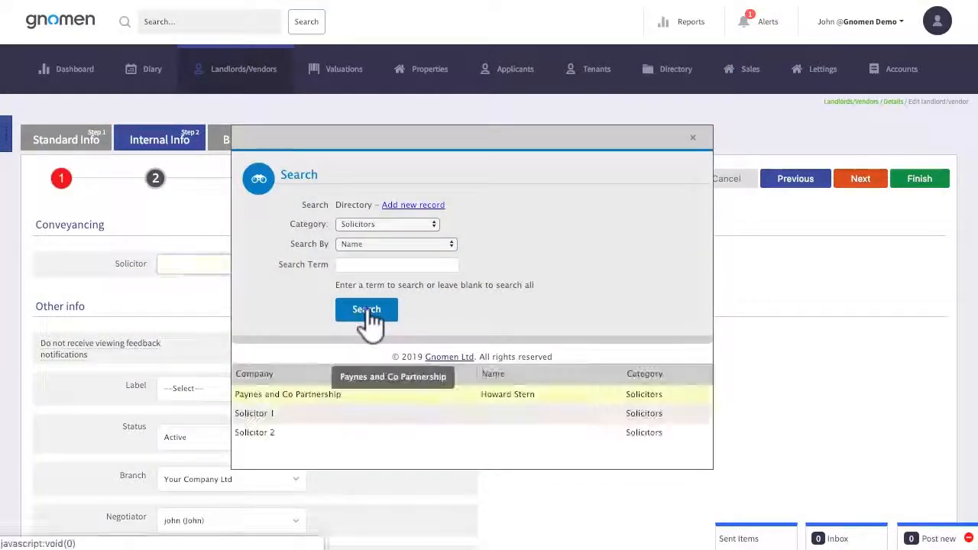
{"action": "left_click", "coordinate": [305, 398]}
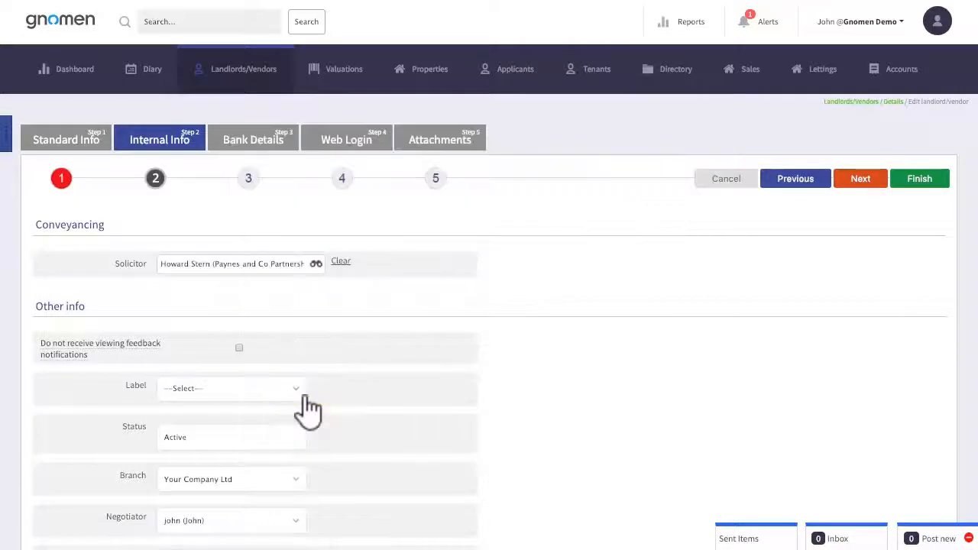
{"action": "left_click", "coordinate": [918, 180]}
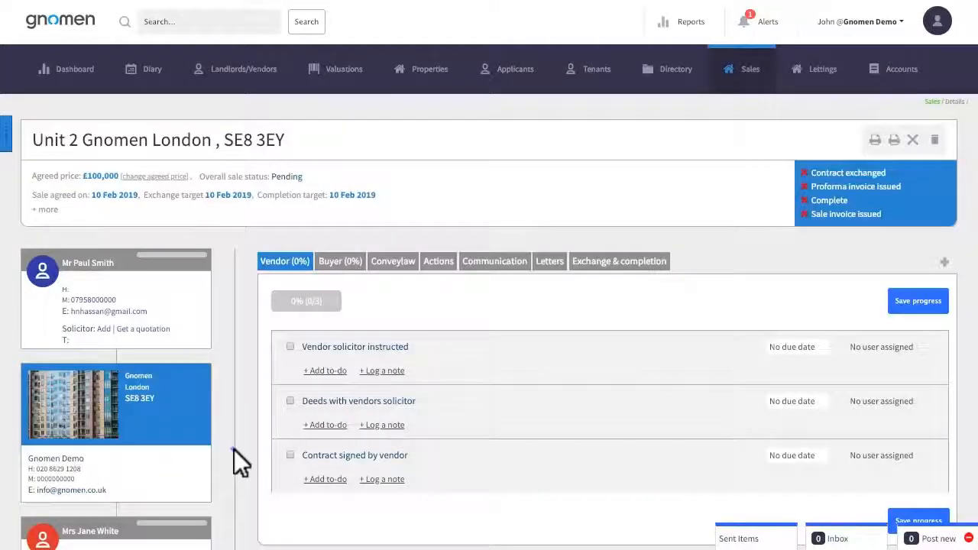
Assign Paynes and Co Partnership from the directory as the buyer's solicitor and save the applicant record
{"action": "scroll", "coordinate": [234, 451], "scroll_direction": "down", "scroll_amount": 3}
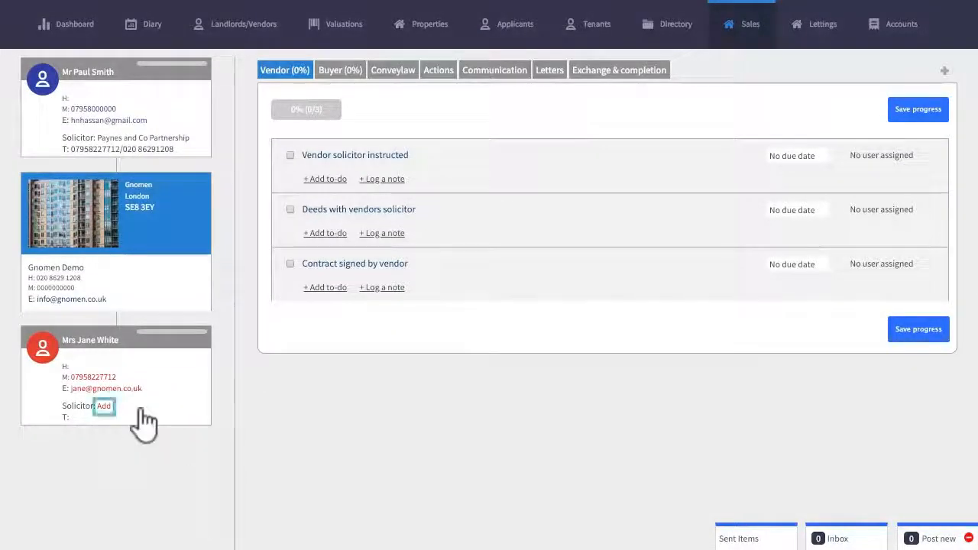
{"action": "left_click", "coordinate": [104, 406]}
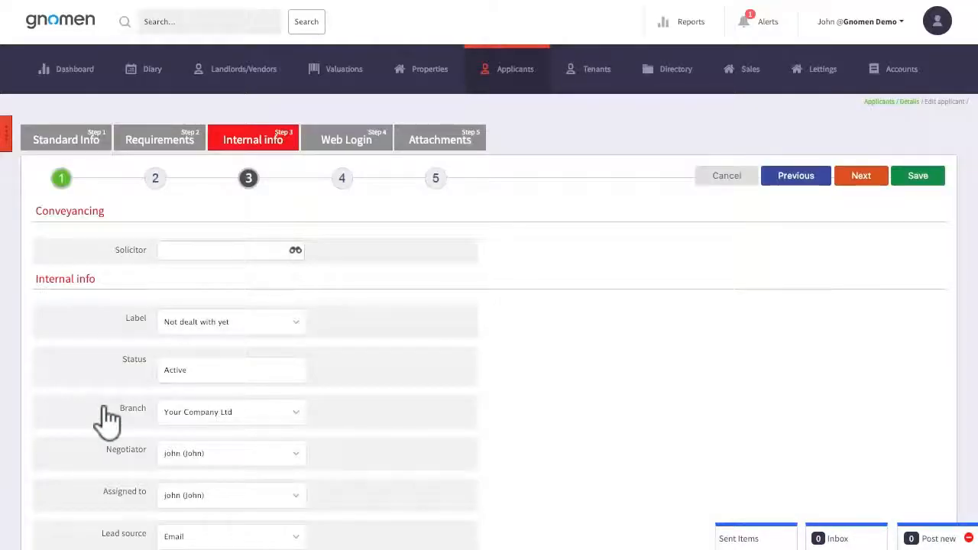
{"action": "left_click", "coordinate": [215, 250]}
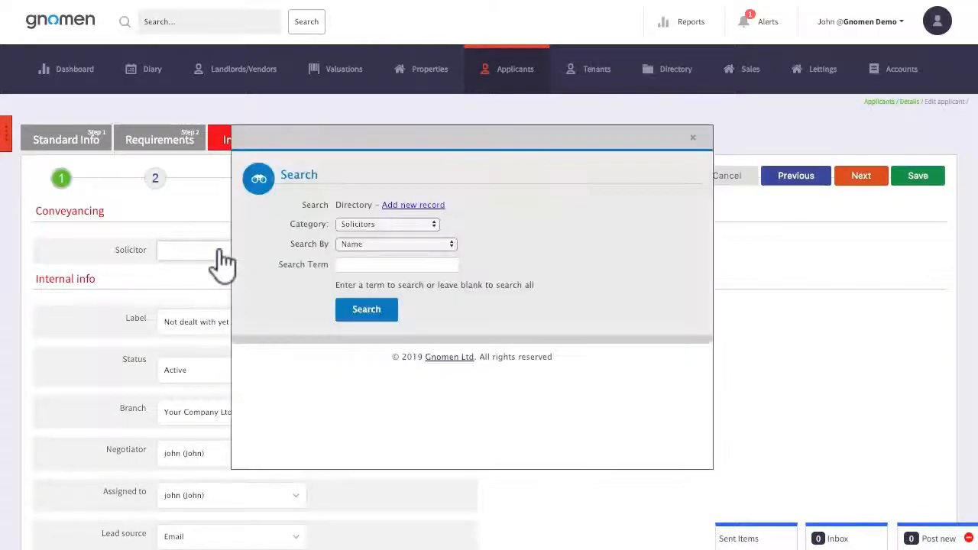
{"action": "left_click", "coordinate": [368, 311]}
{"action": "left_click", "coordinate": [313, 398]}
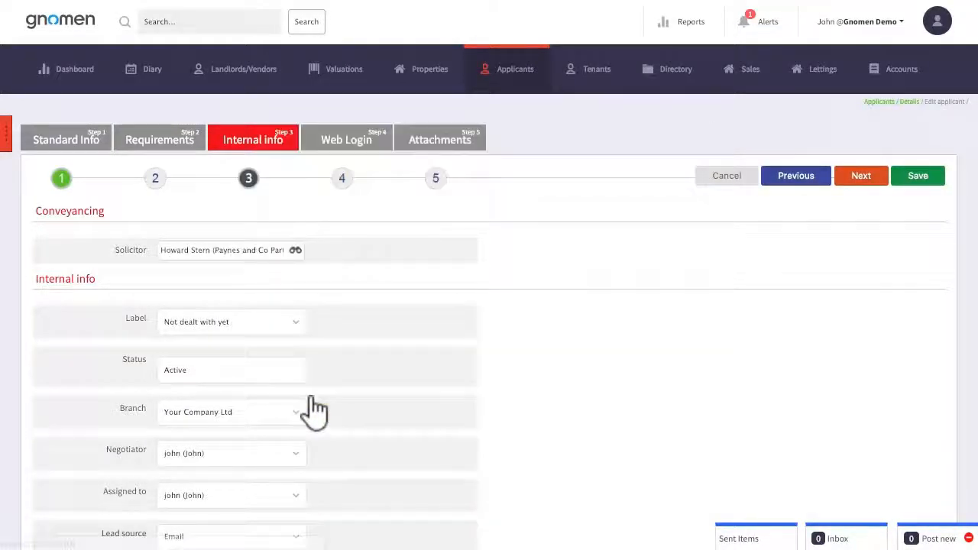
{"action": "left_click", "coordinate": [916, 176]}
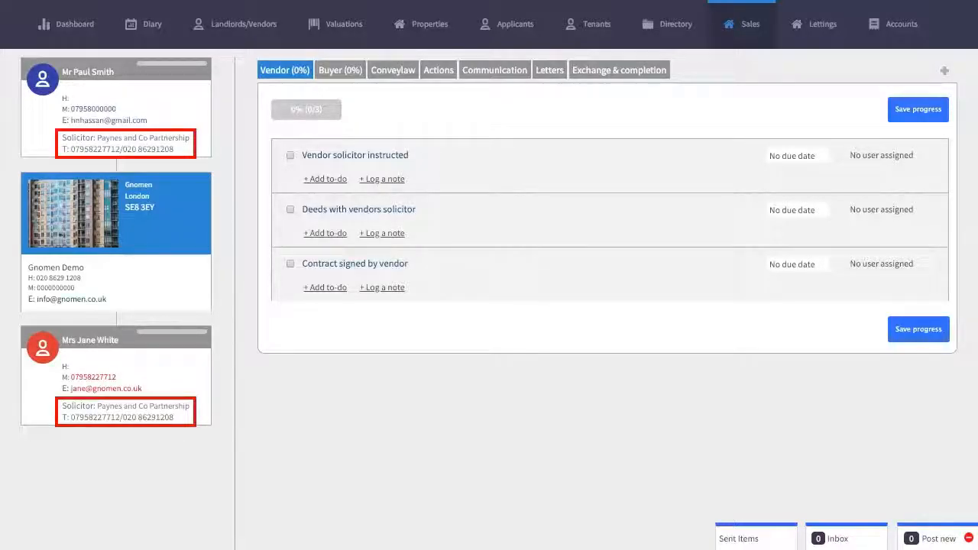
Generate the sale's letter from the Memorandum of Sale STC Word template, leaving the condition of sale blank, and download it
{"action": "scroll", "coordinate": [597, 264], "scroll_direction": "up", "scroll_amount": 3}
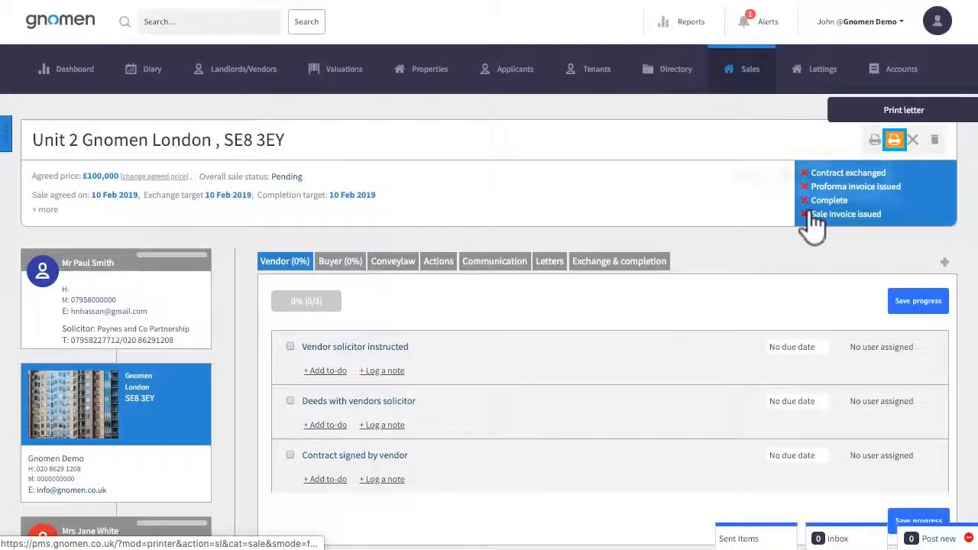
{"action": "left_click", "coordinate": [895, 141]}
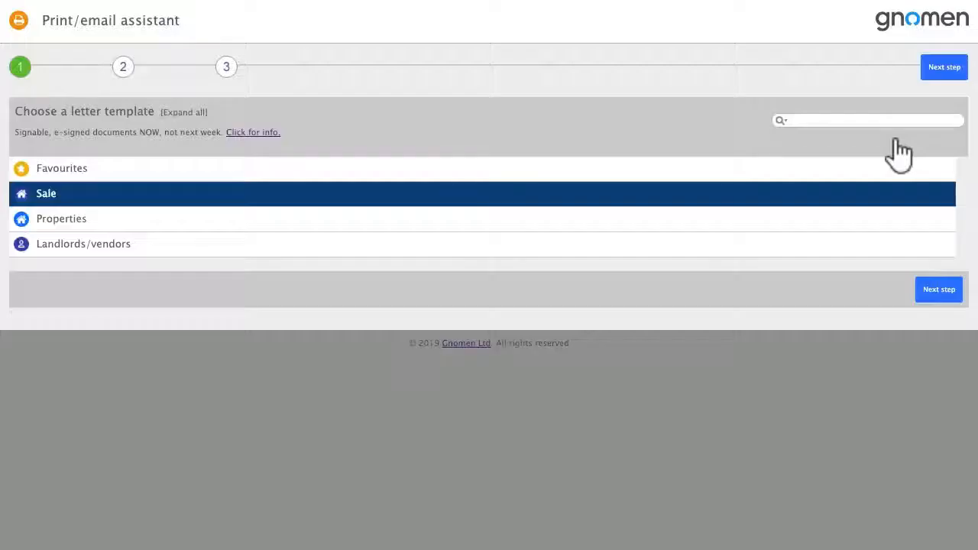
{"action": "left_click", "coordinate": [187, 196]}
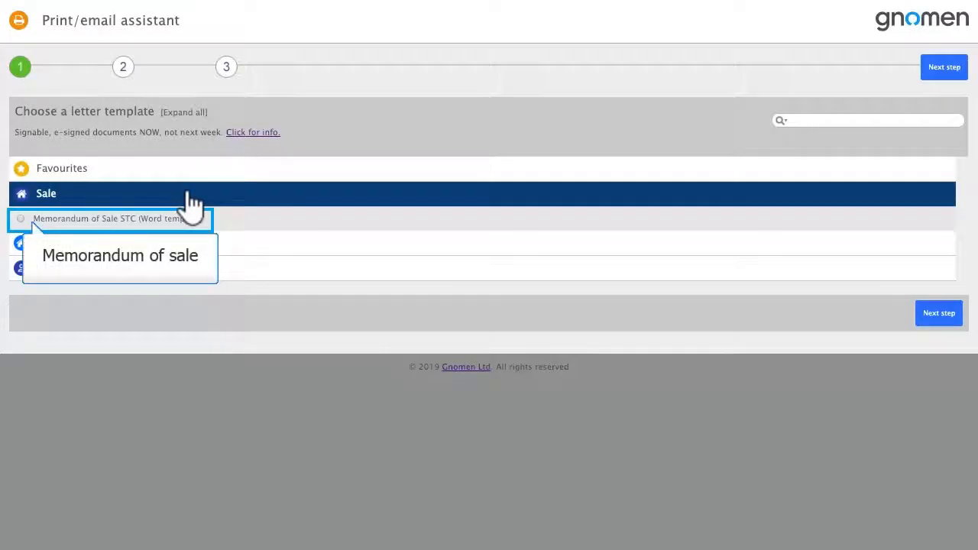
{"action": "left_click", "coordinate": [21, 220]}
{"action": "left_click", "coordinate": [945, 321]}
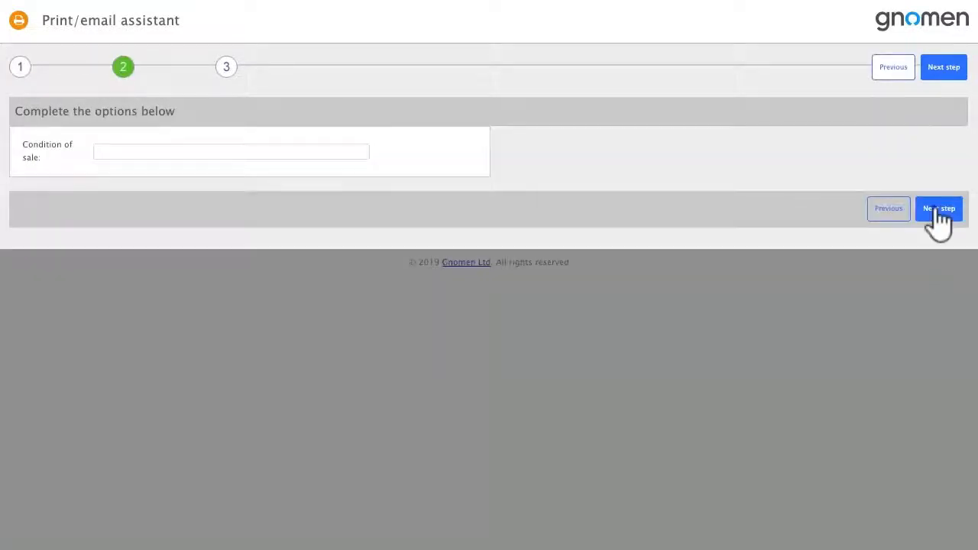
{"action": "left_click", "coordinate": [940, 211]}
{"action": "left_click", "coordinate": [947, 284]}
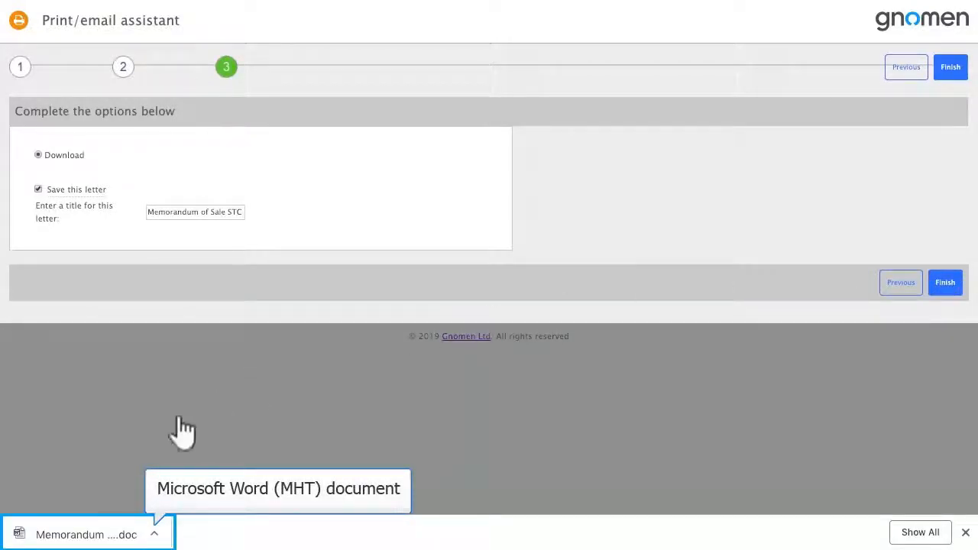
Open the downloaded memorandum of sale in Word and review its pages and the accompanying letters
{"action": "left_click", "coordinate": [123, 533]}
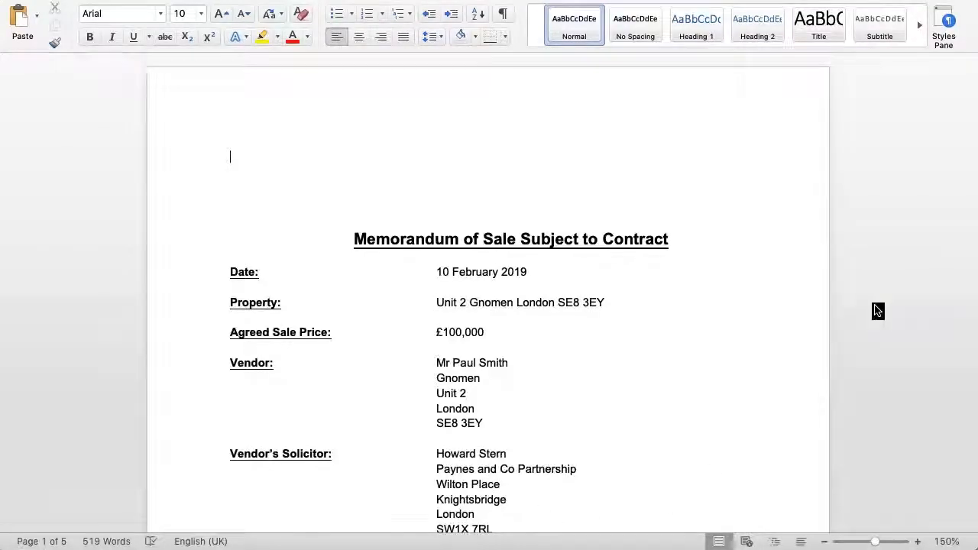
{"action": "scroll", "coordinate": [878, 310], "scroll_direction": "down", "scroll_amount": 15}
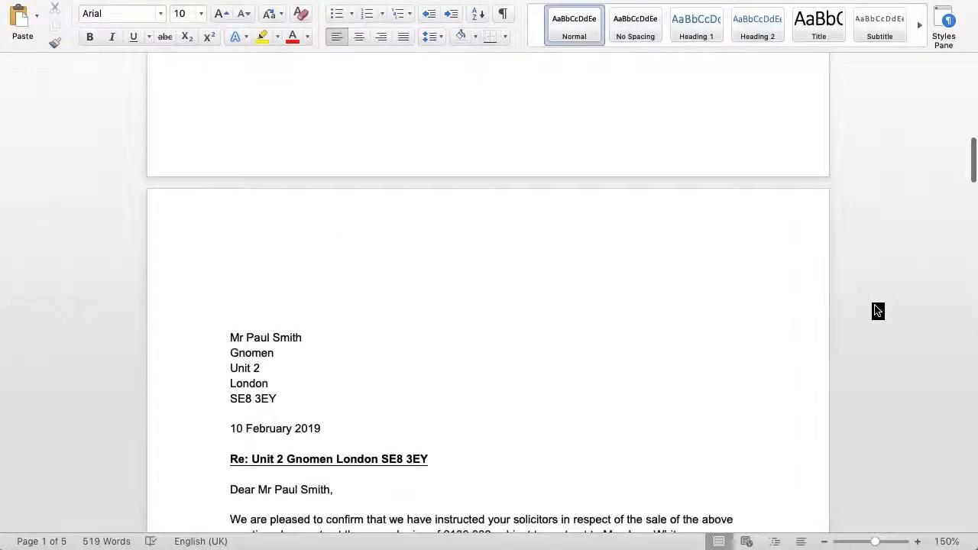
{"action": "scroll", "coordinate": [878, 311], "scroll_direction": "down", "scroll_amount": 15}
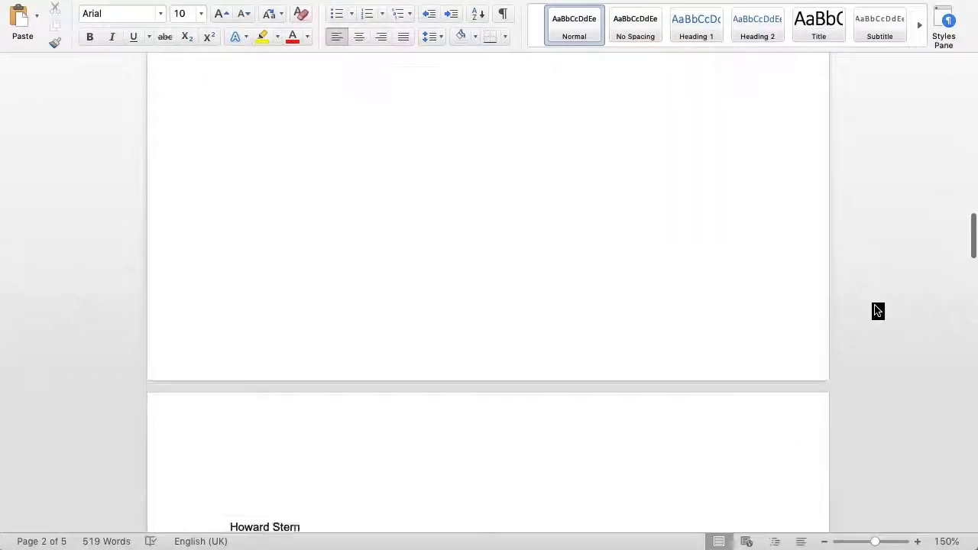
{"action": "scroll", "coordinate": [878, 310], "scroll_direction": "down", "scroll_amount": 10}
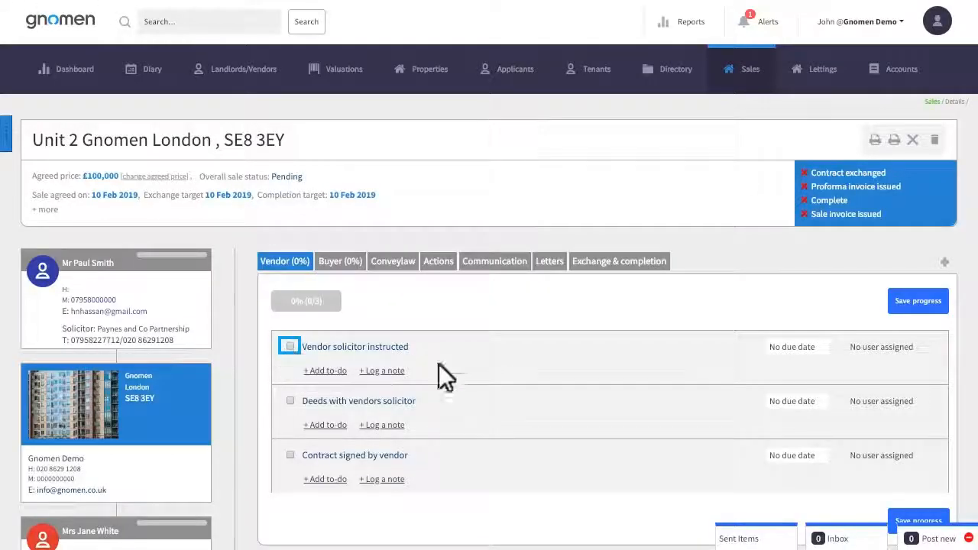
Mark the vendor milestones for solicitor instructed, deeds with solicitor and contract signed as done, and save the progress
{"action": "scroll", "coordinate": [459, 392], "scroll_direction": "down", "scroll_amount": 2}
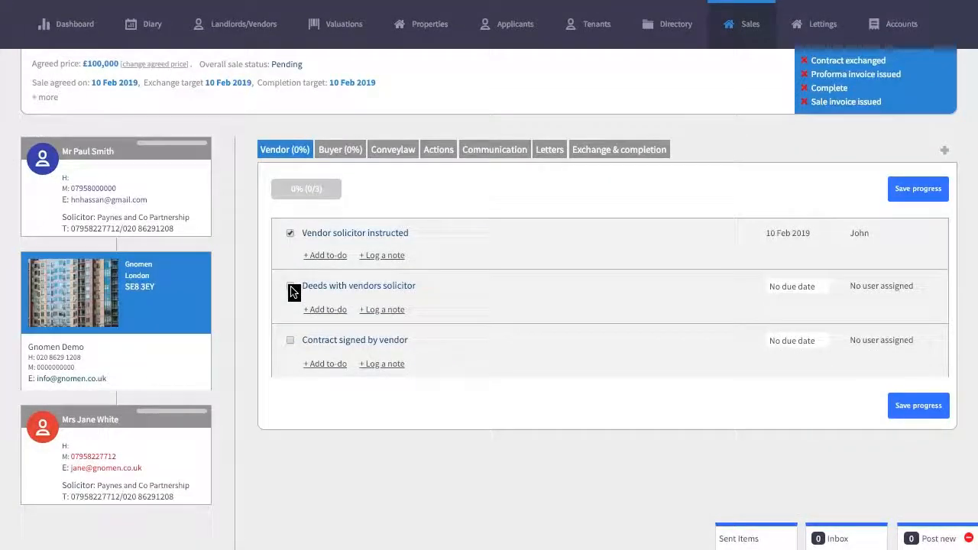
{"action": "left_click", "coordinate": [291, 289]}
{"action": "left_click", "coordinate": [291, 338]}
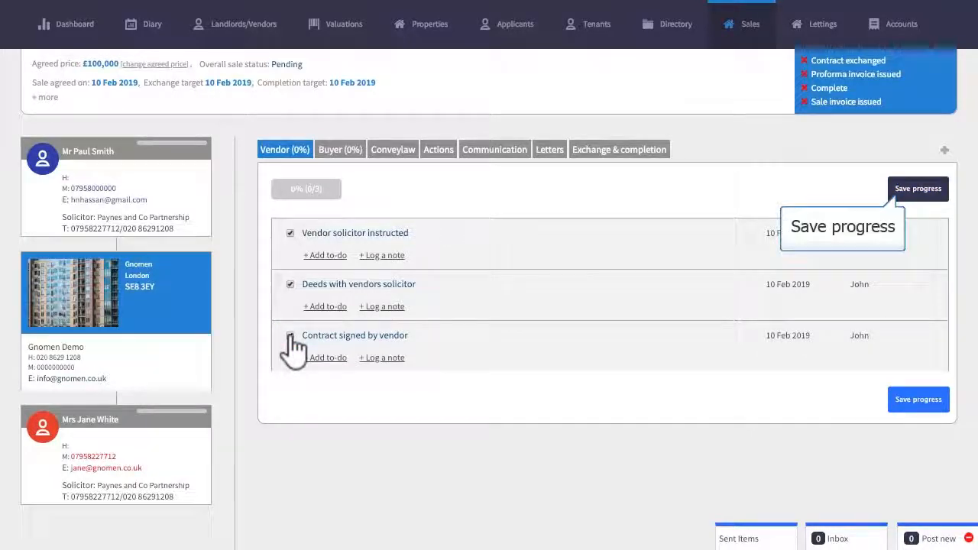
{"action": "left_click", "coordinate": [921, 189]}
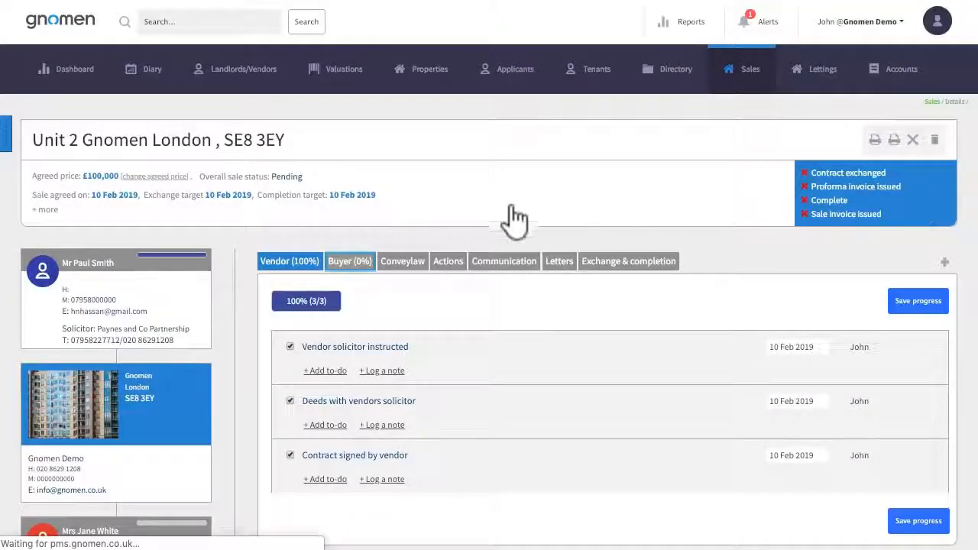
Mark the buyer milestones for solicitor instructed, contract with purchaser's solicitor, mortgage applied and survey fee paid as done, and save the progress
{"action": "left_click", "coordinate": [352, 264]}
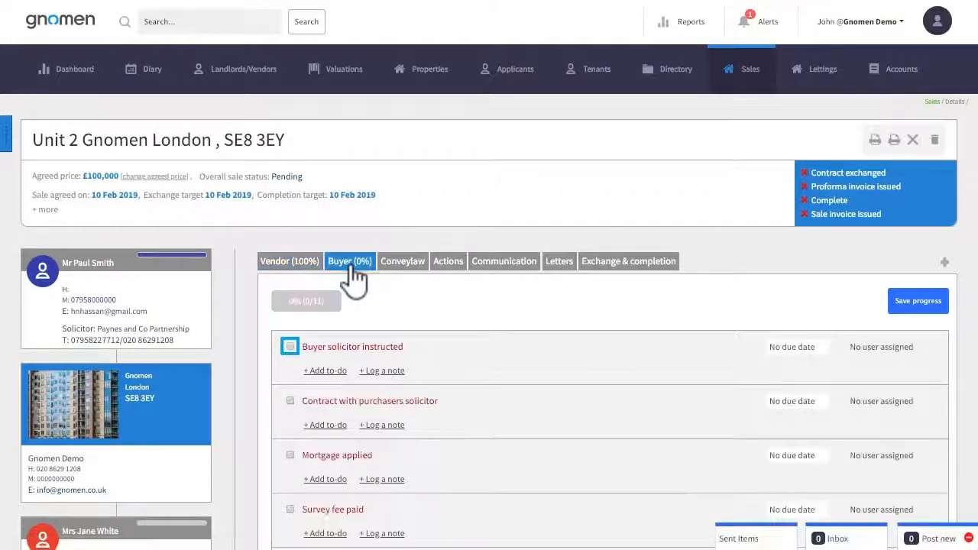
{"action": "left_click", "coordinate": [291, 348]}
{"action": "left_click", "coordinate": [291, 400]}
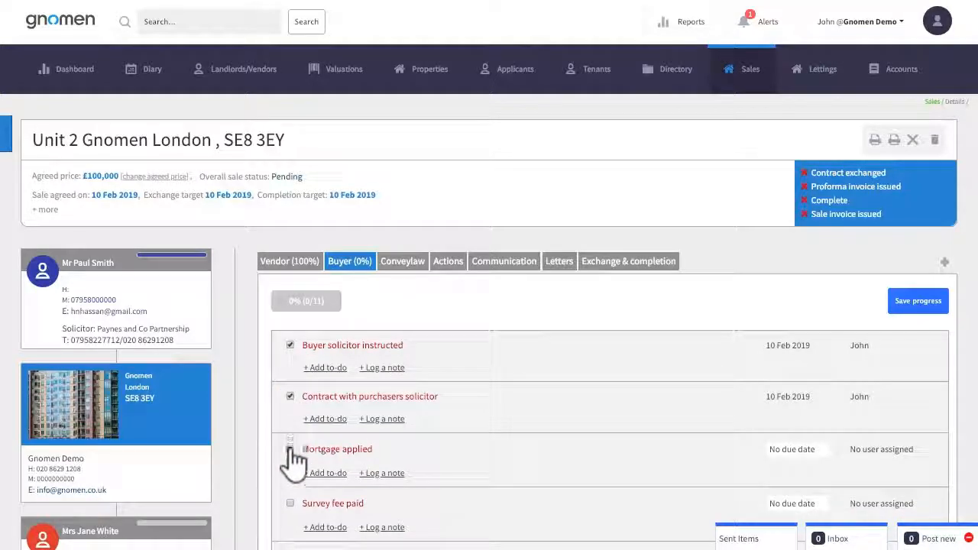
{"action": "left_click", "coordinate": [291, 449]}
{"action": "left_click", "coordinate": [290, 502]}
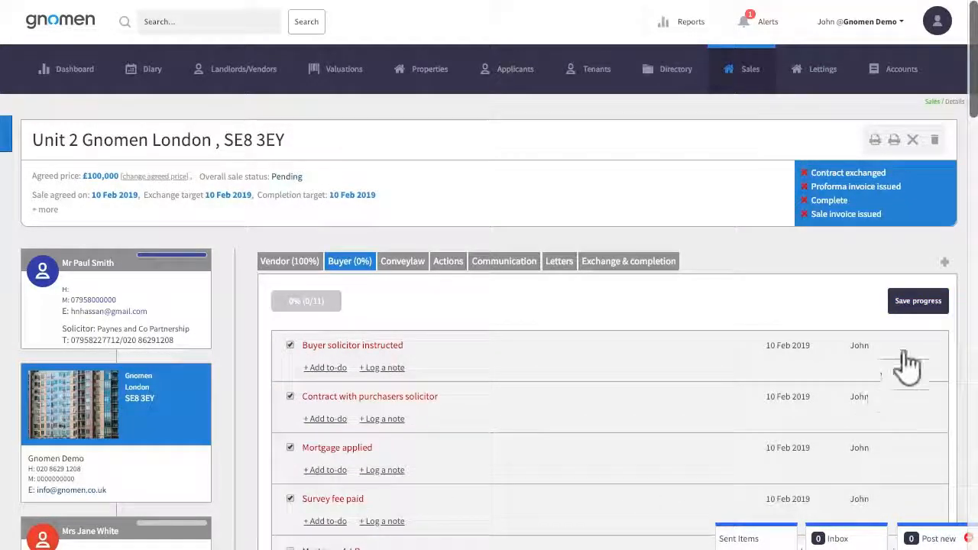
{"action": "left_click", "coordinate": [919, 304]}
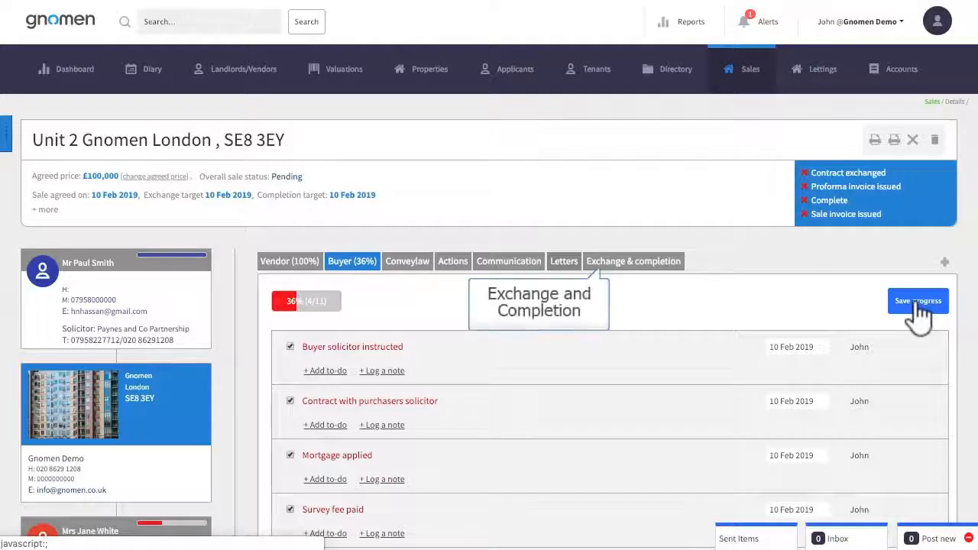
Mark the sale's contract as exchanged and enter "NOtes..." in the exchange comments
{"action": "left_click", "coordinate": [634, 267]}
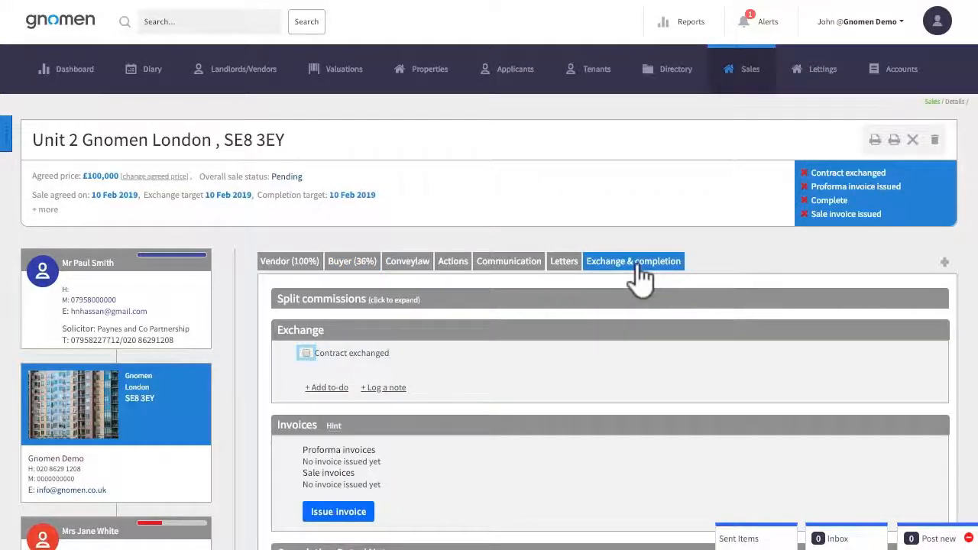
{"action": "left_click", "coordinate": [306, 354]}
{"action": "left_click", "coordinate": [457, 409]}
{"action": "type", "text": "NO"}
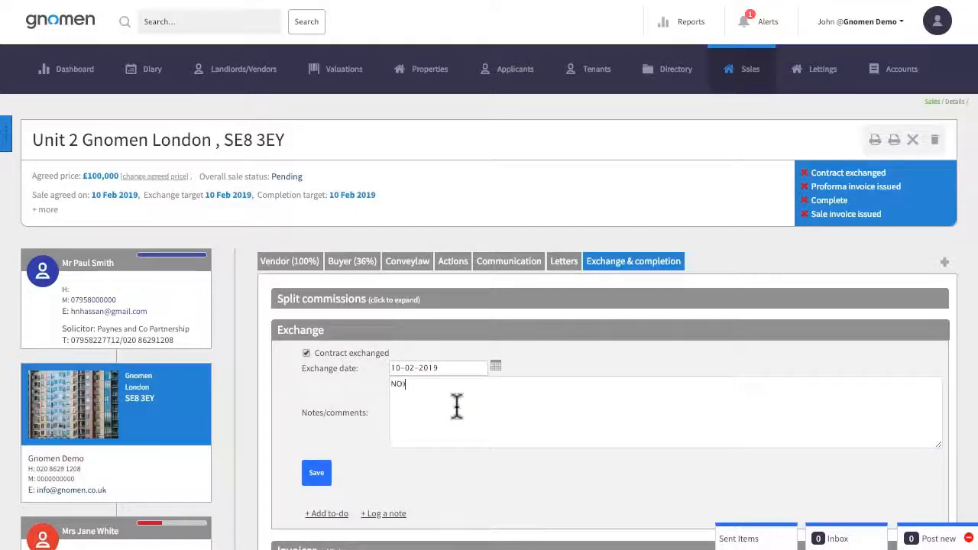
{"action": "type", "text": "tes..."}
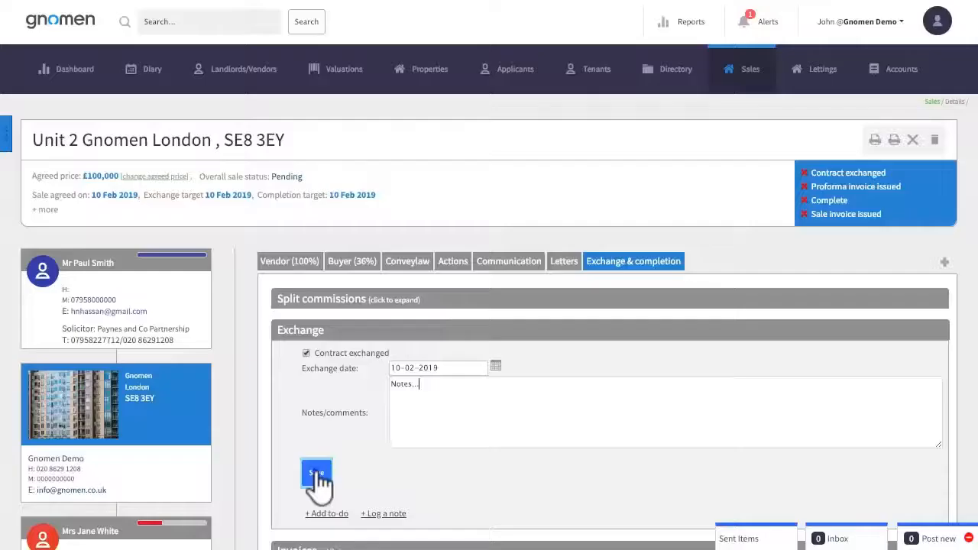
Issue a proforma invoice for the Unit 2 sale fee of 1000 plus VAT and mark it as paid
{"action": "scroll", "coordinate": [421, 464], "scroll_direction": "down", "scroll_amount": 2}
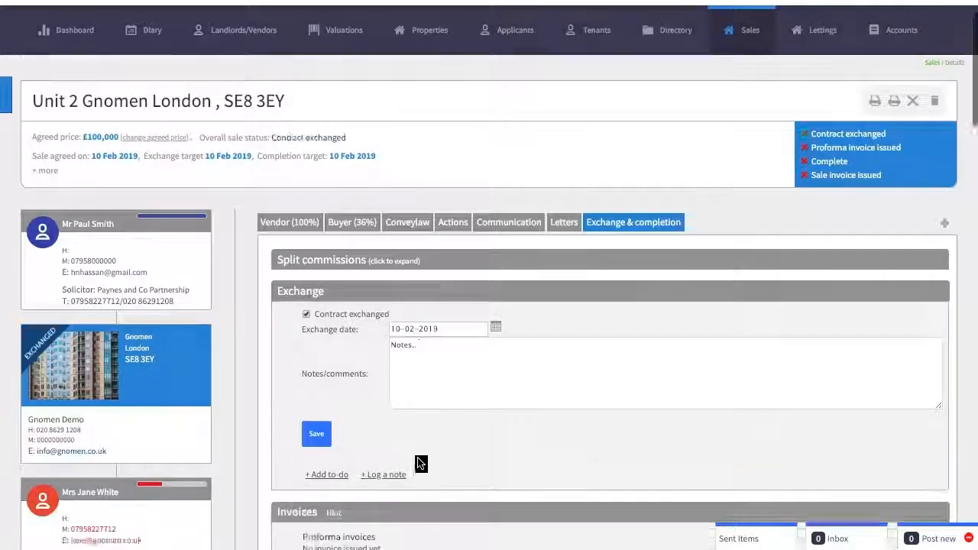
{"action": "scroll", "coordinate": [421, 461], "scroll_direction": "down", "scroll_amount": 4}
{"action": "scroll", "coordinate": [421, 461], "scroll_direction": "down", "scroll_amount": 1}
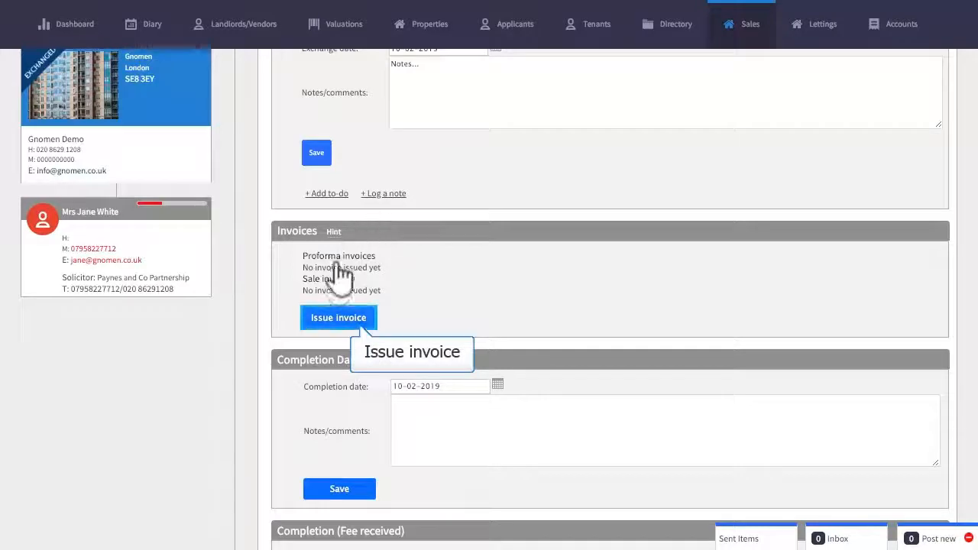
{"action": "left_click", "coordinate": [337, 321]}
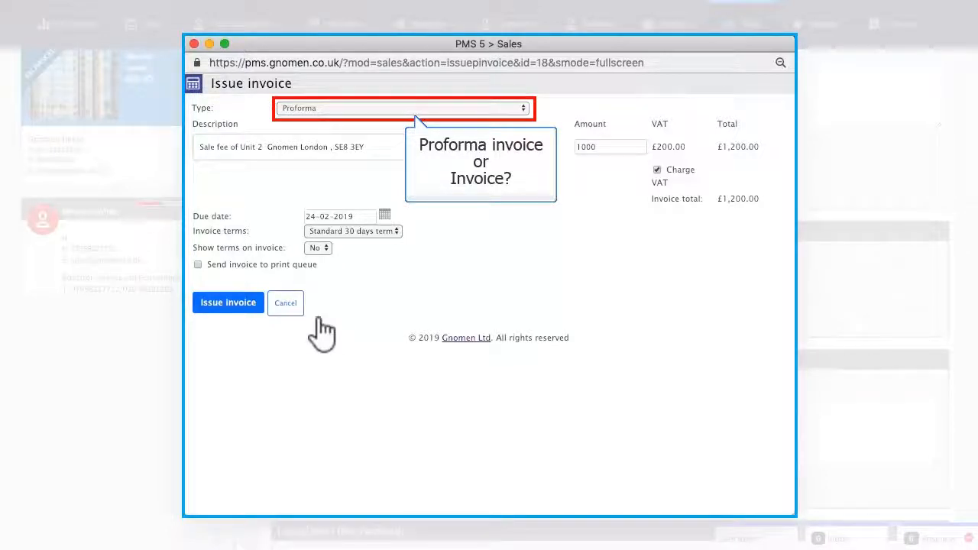
{"action": "left_click", "coordinate": [237, 306]}
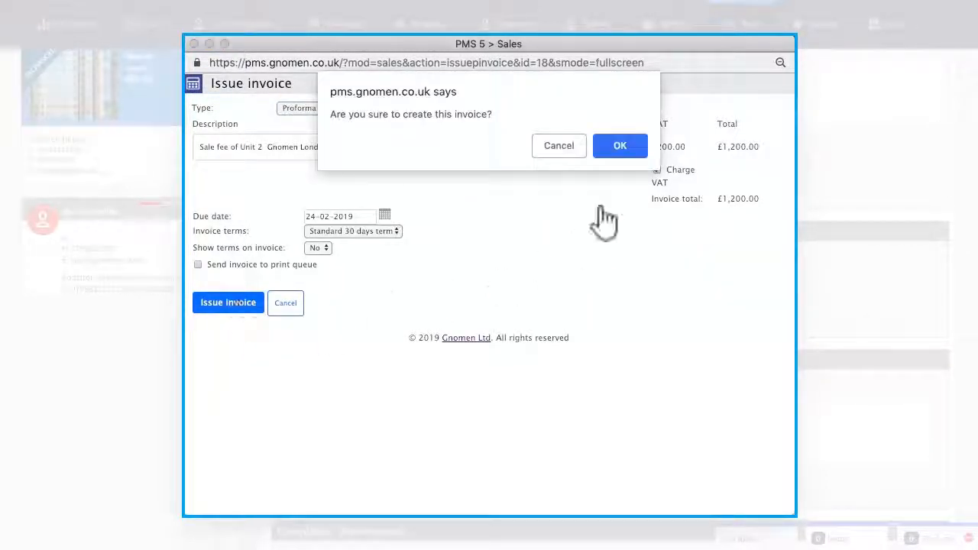
{"action": "left_click", "coordinate": [620, 145]}
{"action": "left_click", "coordinate": [194, 43]}
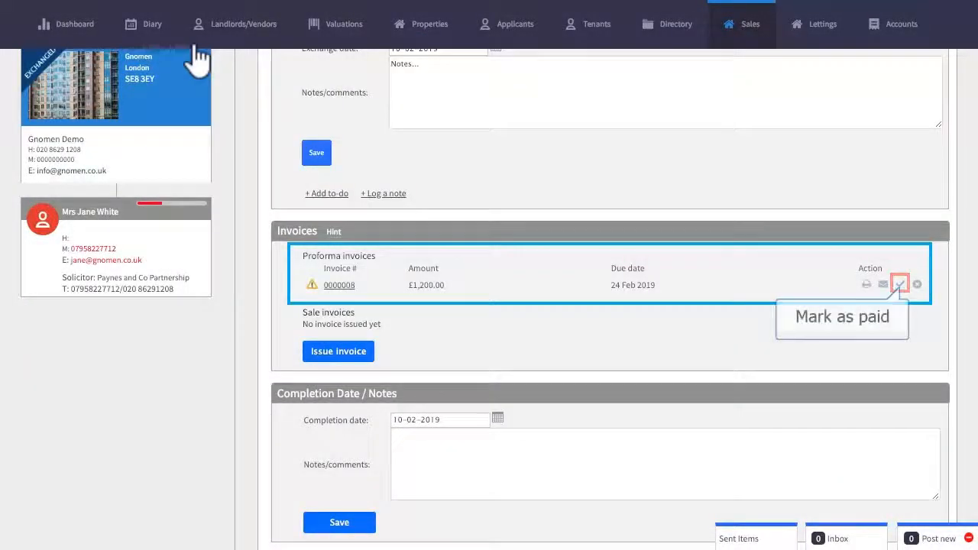
{"action": "left_click", "coordinate": [900, 288]}
{"action": "left_click", "coordinate": [625, 72]}
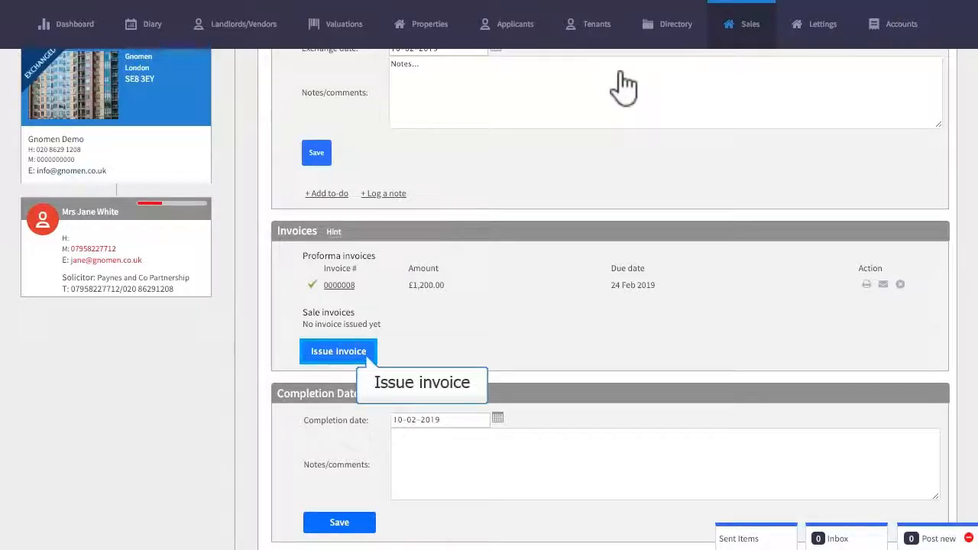
Issue a Sale (actual) invoice for the Unit 2 sale fee of 1000 plus VAT to the Sale commission income account
{"action": "left_click", "coordinate": [338, 353]}
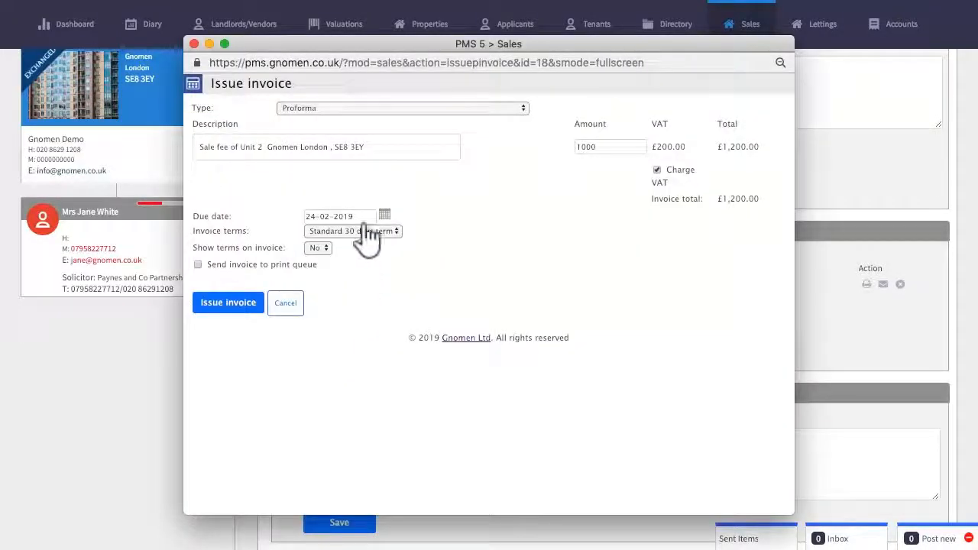
{"action": "left_click", "coordinate": [367, 109]}
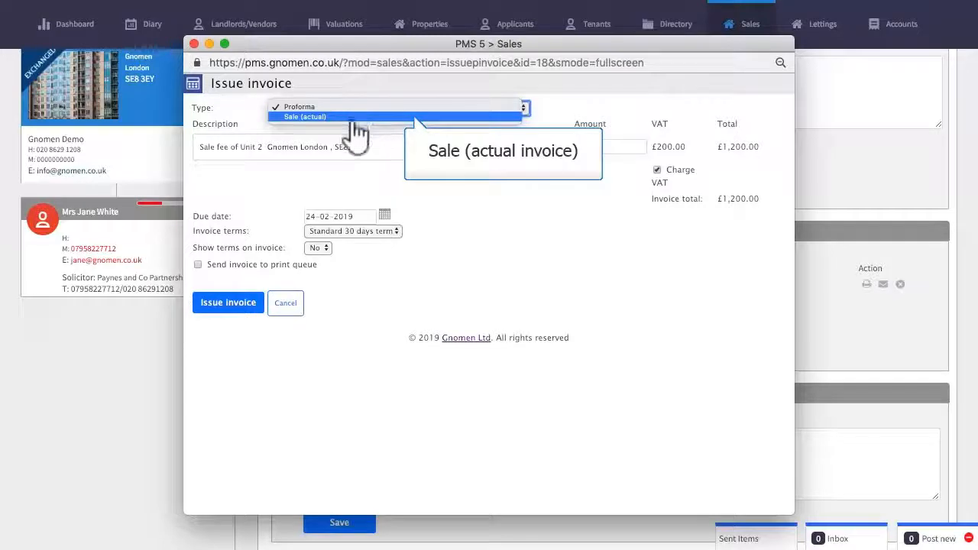
{"action": "left_click", "coordinate": [353, 116]}
{"action": "left_click", "coordinate": [229, 319]}
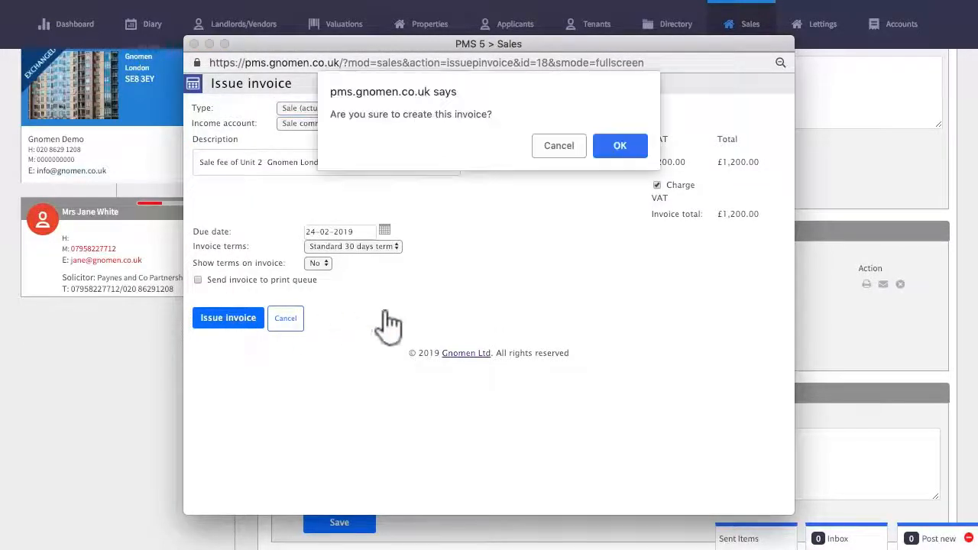
{"action": "left_click", "coordinate": [620, 146]}
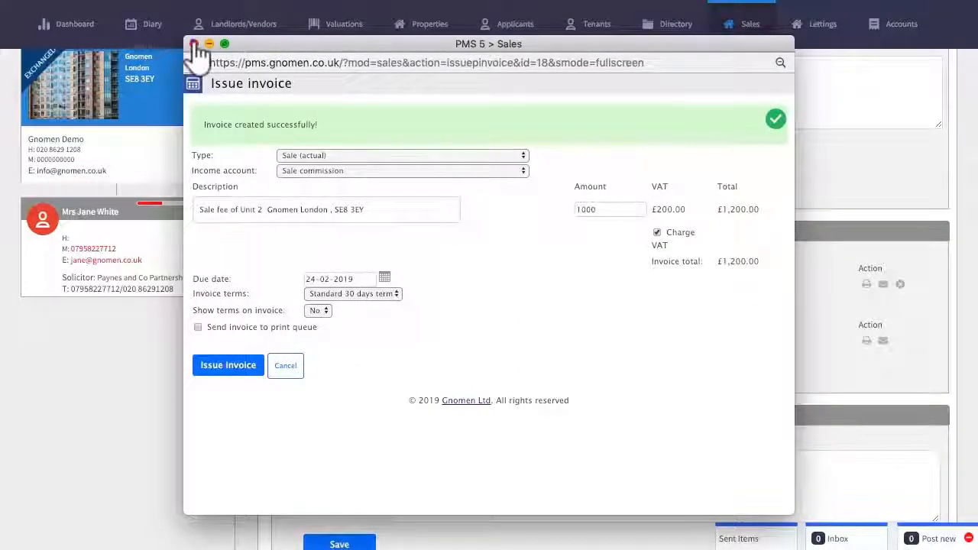
{"action": "left_click", "coordinate": [194, 43]}
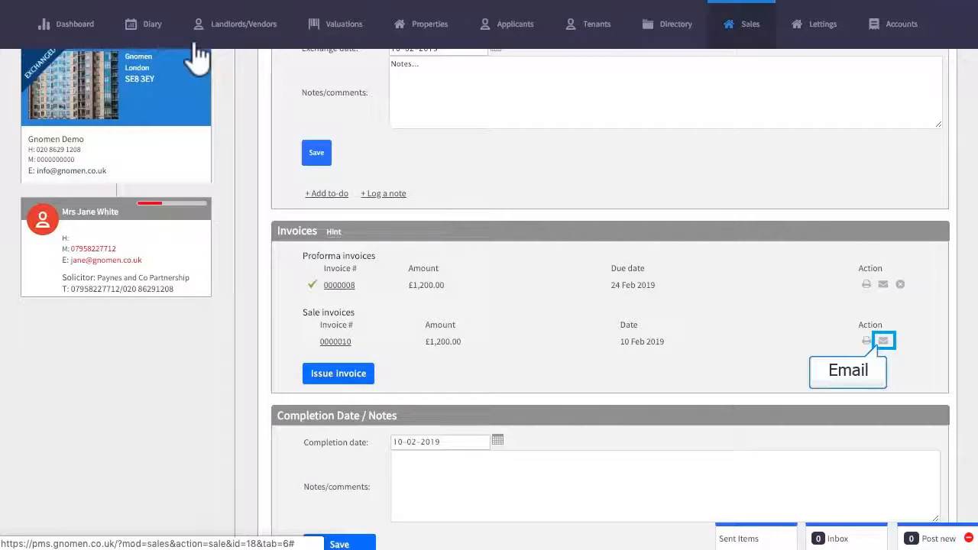
Open the email draft for the sale invoice, review the invoice in its message, and close it without sending
{"action": "left_click", "coordinate": [884, 341]}
{"action": "scroll", "coordinate": [616, 440], "scroll_direction": "down", "scroll_amount": 1}
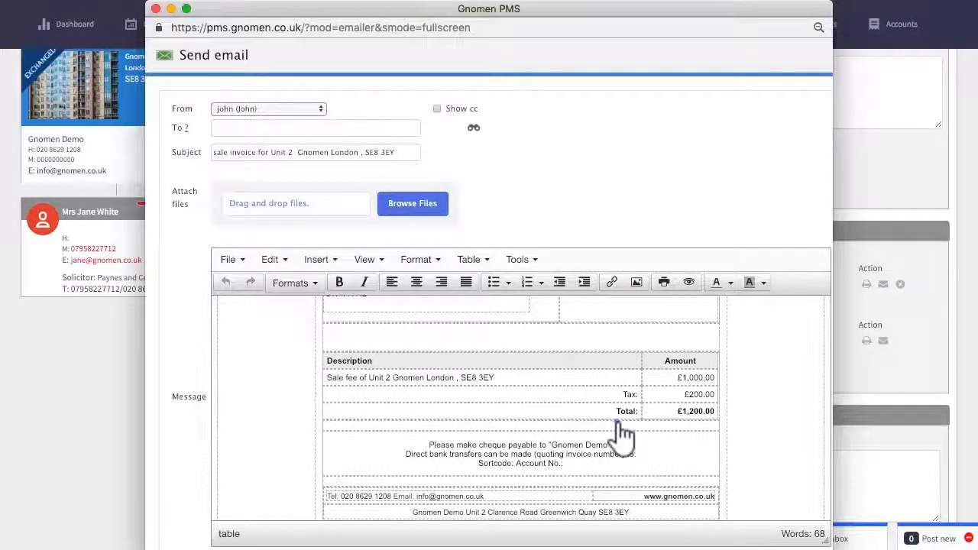
{"action": "scroll", "coordinate": [619, 423], "scroll_direction": "up", "scroll_amount": 5}
{"action": "left_click", "coordinate": [156, 9]}
Mark the sale as complete, with the property set to Sold and the buyer Archived, and finalise it
{"action": "scroll", "coordinate": [723, 305], "scroll_direction": "down", "scroll_amount": 3}
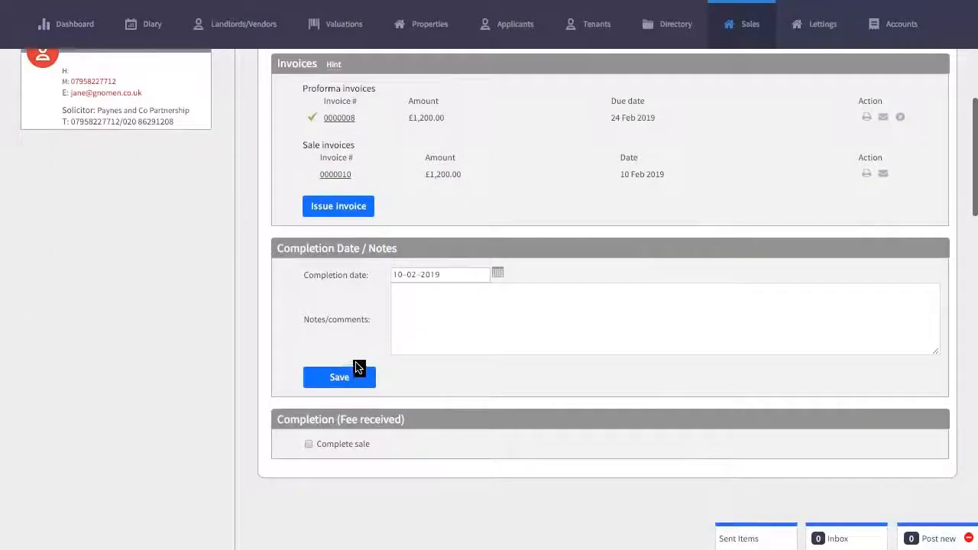
{"action": "left_click", "coordinate": [309, 444]}
{"action": "scroll", "coordinate": [564, 407], "scroll_direction": "down", "scroll_amount": 3}
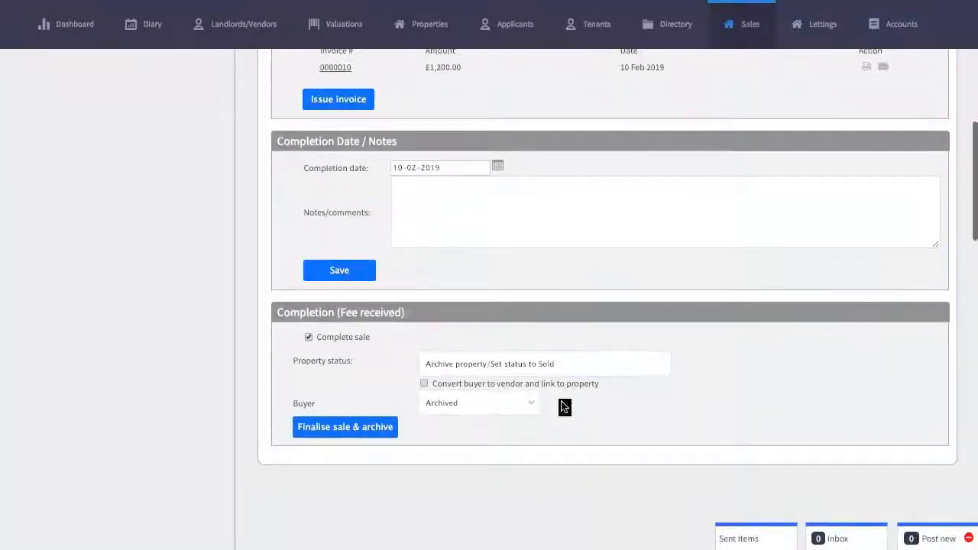
{"action": "left_click", "coordinate": [352, 426]}
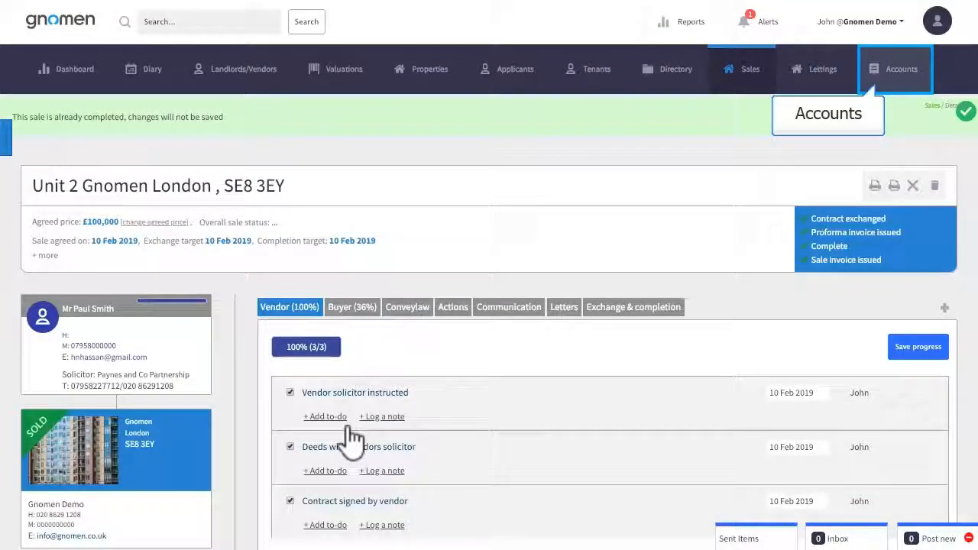
Examine the company's profit and loss report and open the Sale commission account activity to check the sale fee entry
{"action": "left_click", "coordinate": [902, 76]}
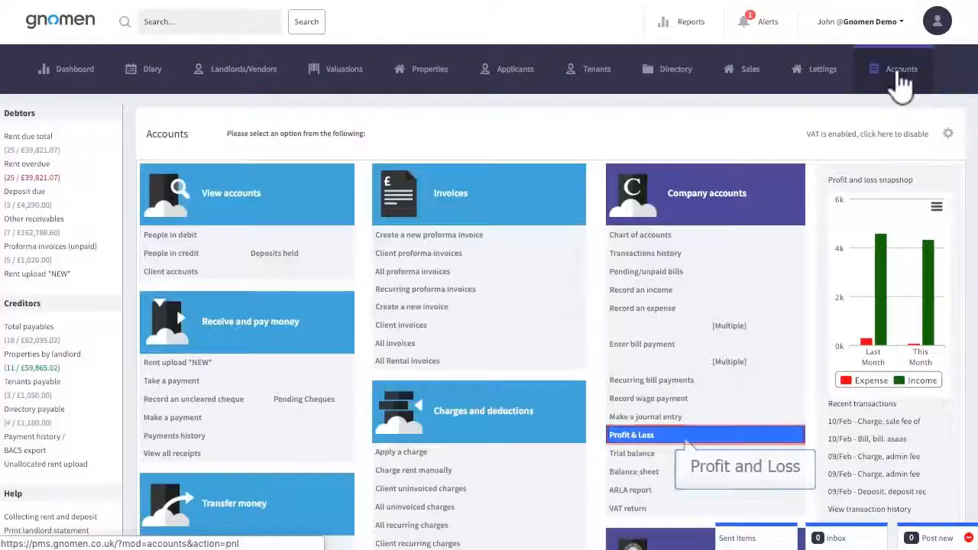
{"action": "left_click", "coordinate": [630, 435]}
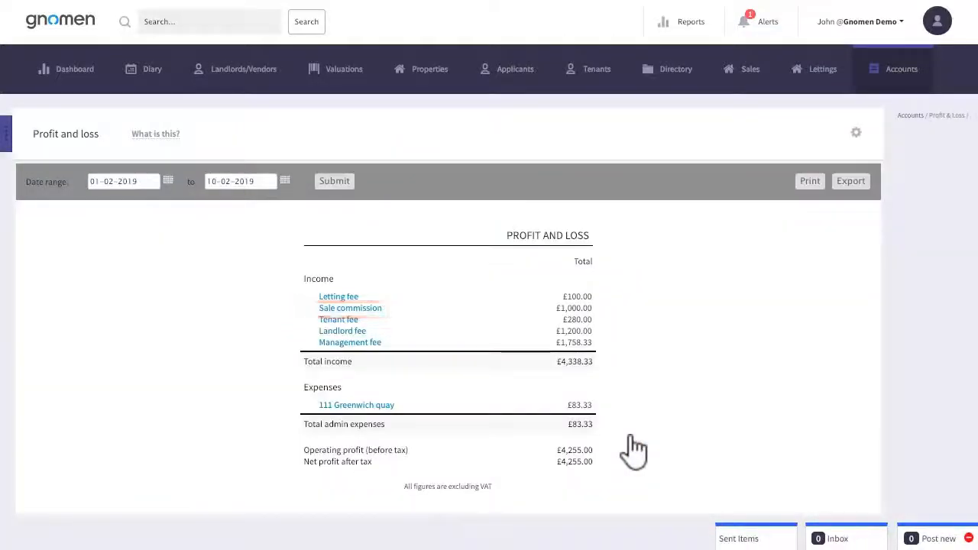
{"action": "left_click", "coordinate": [350, 309]}
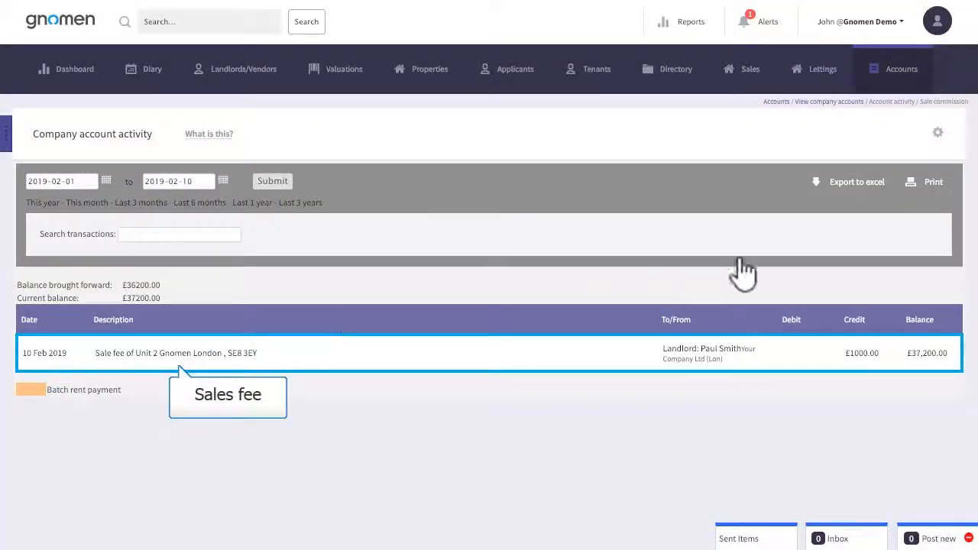
Take a payment of 12000 from the Unit 2 vendor under other receivables, with memo "Sales commission", deposited to Client bank account
{"action": "left_click", "coordinate": [900, 85]}
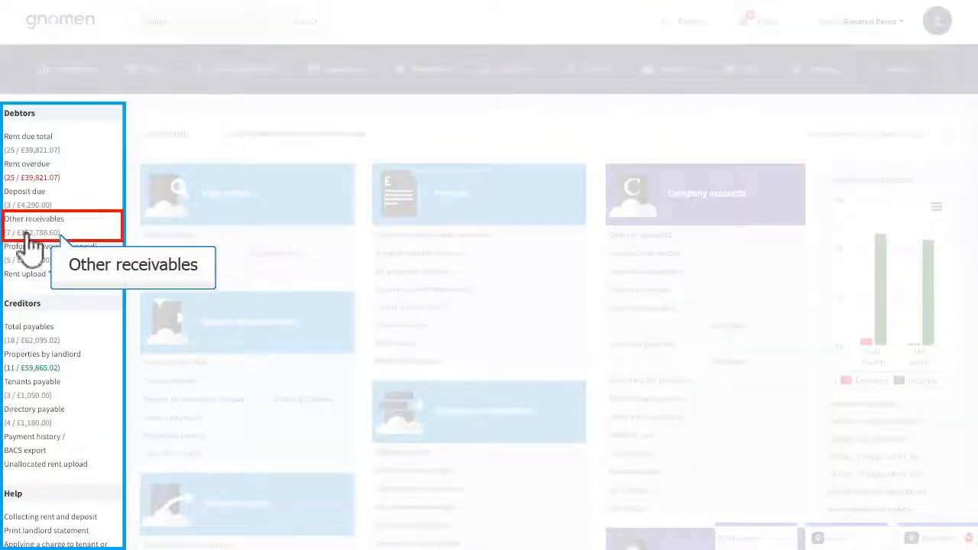
{"action": "left_click", "coordinate": [30, 231]}
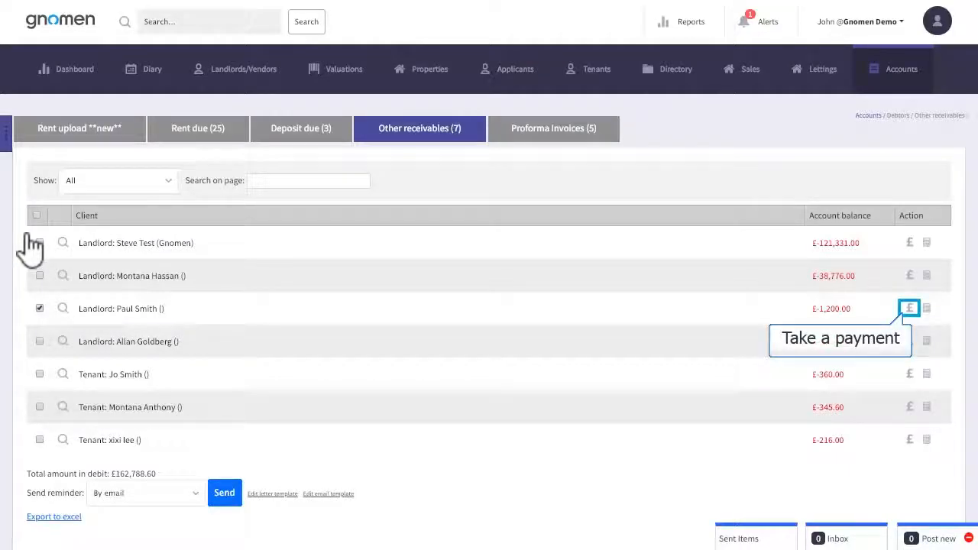
{"action": "left_click", "coordinate": [908, 309]}
{"action": "left_click", "coordinate": [211, 401]}
{"action": "type", "text": "1"}
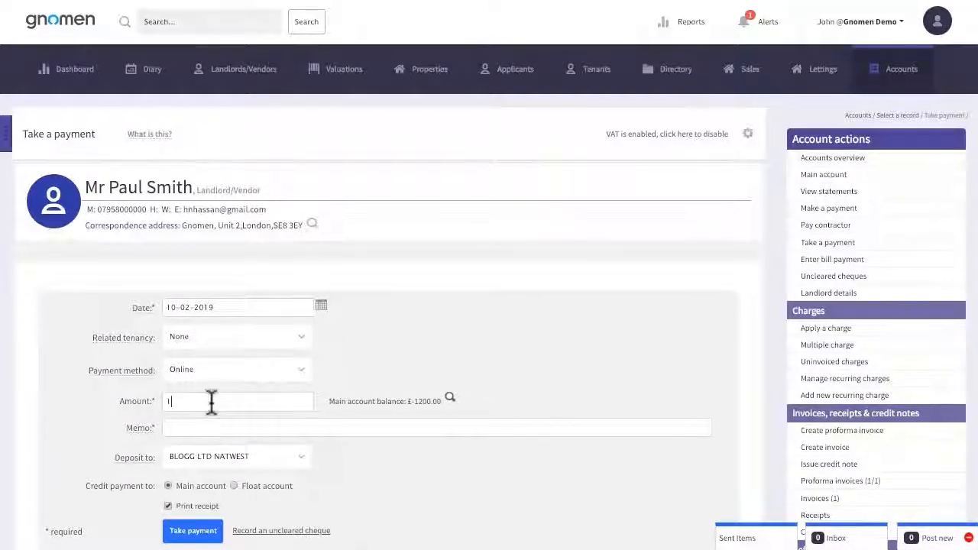
{"action": "type", "text": "2000"}
{"action": "left_click", "coordinate": [243, 427]}
{"action": "type", "text": "Sales commission"}
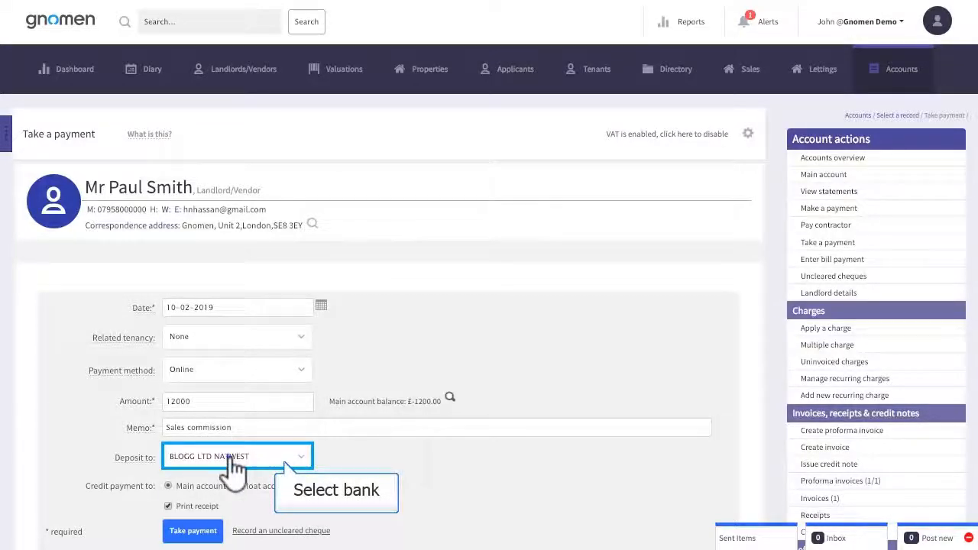
{"action": "left_click", "coordinate": [229, 464]}
{"action": "left_click", "coordinate": [234, 475]}
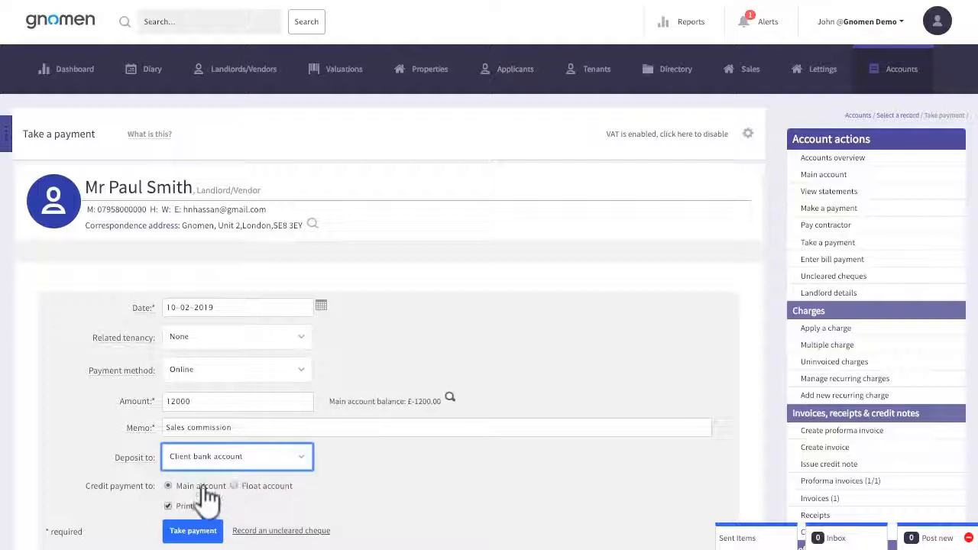
{"action": "left_click", "coordinate": [188, 533]}
{"action": "left_click", "coordinate": [620, 73]}
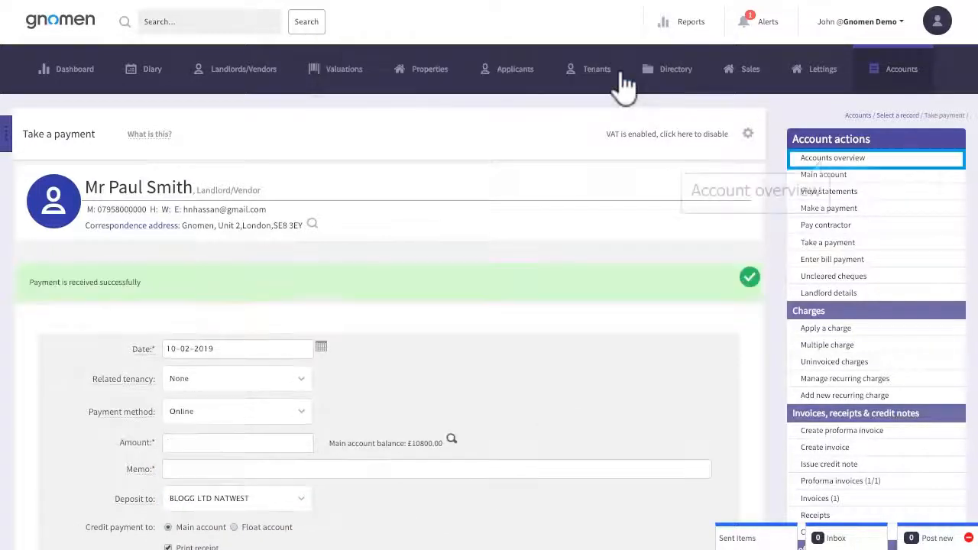
Review the vendor's main account transactions for the commission charged and received, and return to the sales list
{"action": "left_click", "coordinate": [874, 158]}
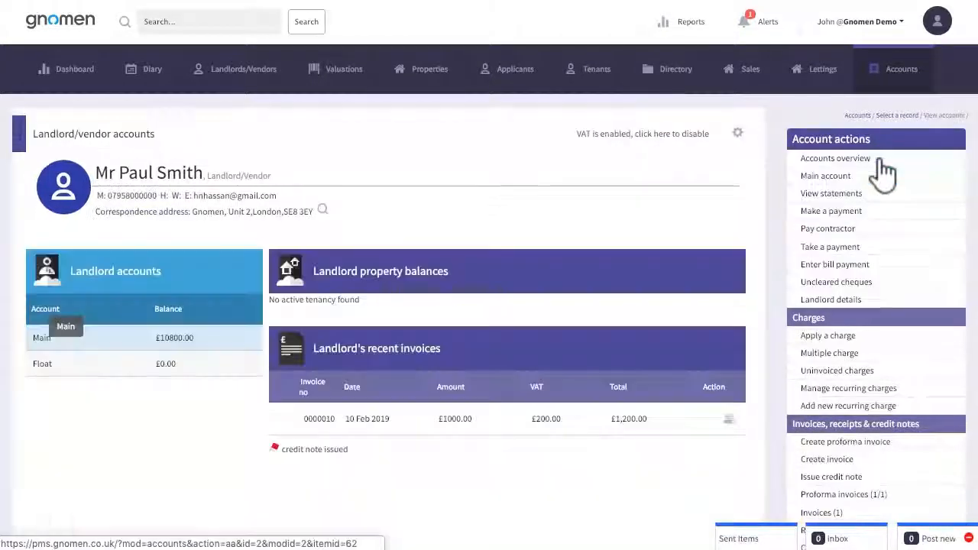
{"action": "left_click", "coordinate": [42, 339]}
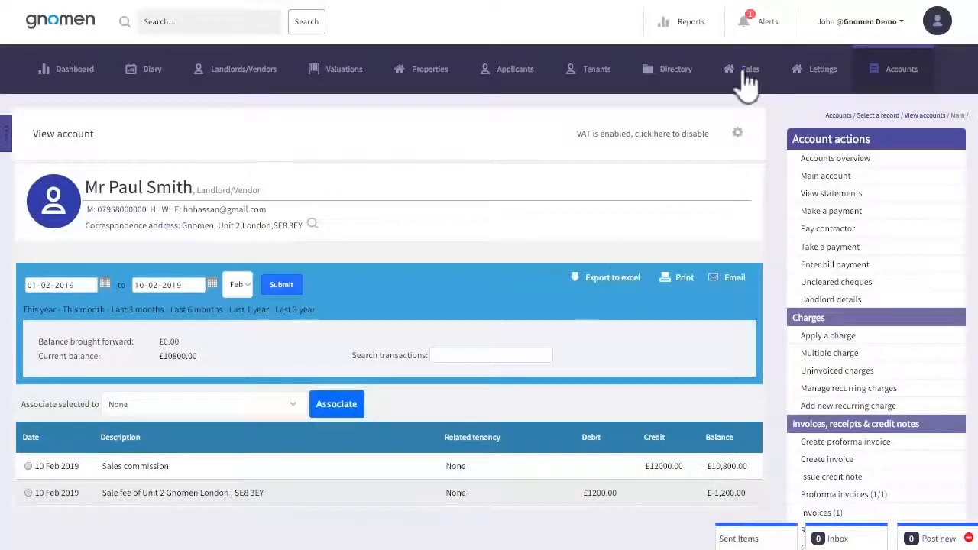
{"action": "left_click", "coordinate": [745, 70]}
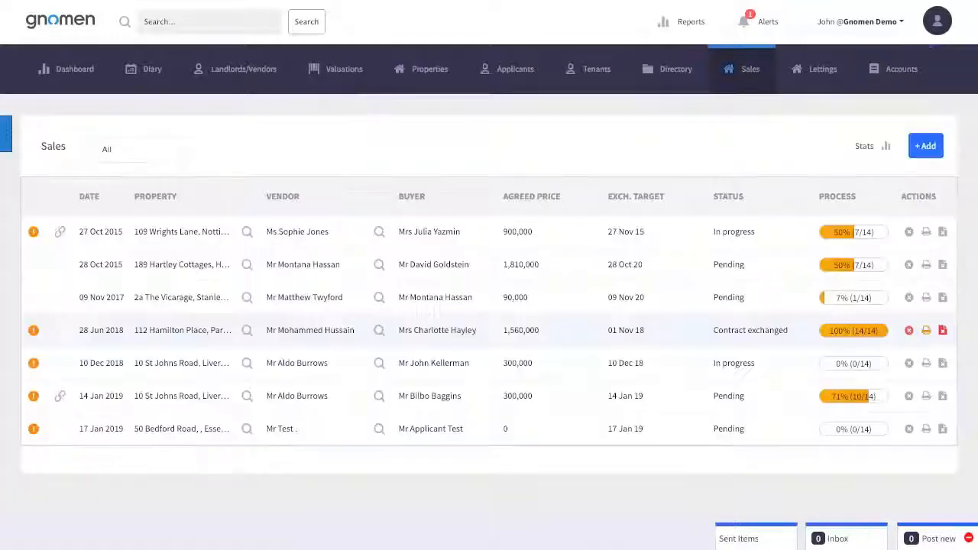